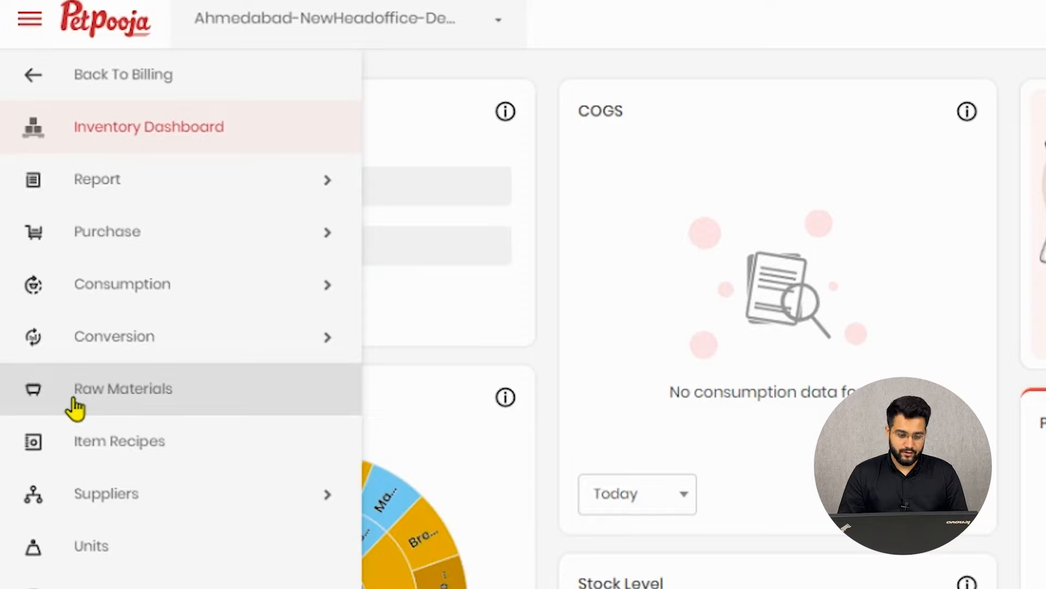
Go from the Inventory Dashboard side menu to the Raw Materials Management page.
{"action": "left_click", "coordinate": [74, 407]}
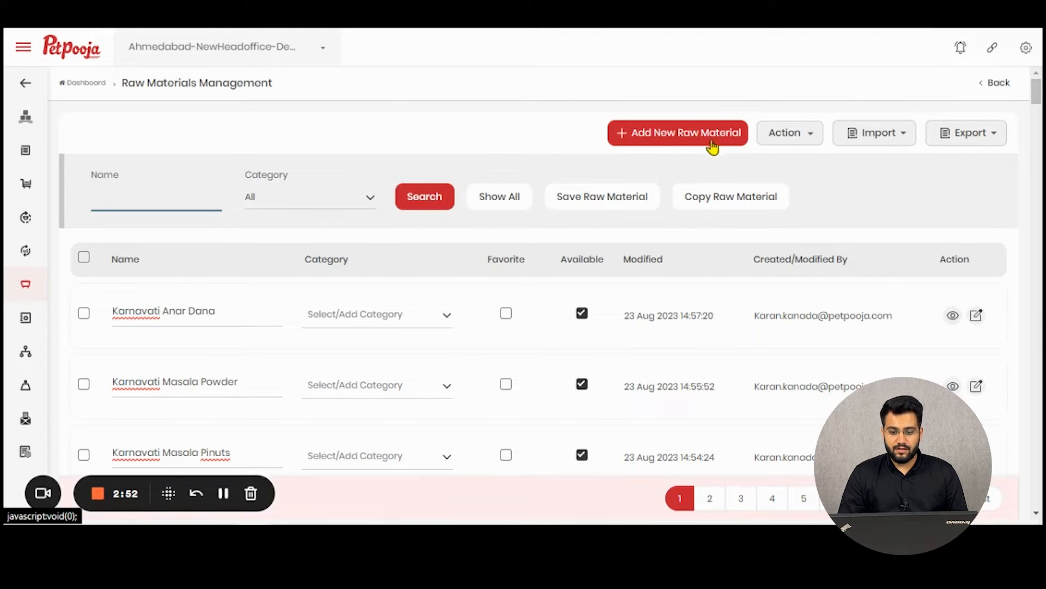
Show the Action dropdown's bulk options: Available, Not Available, Favorite, Remove and Generate Barcode.
{"action": "left_click", "coordinate": [799, 138]}
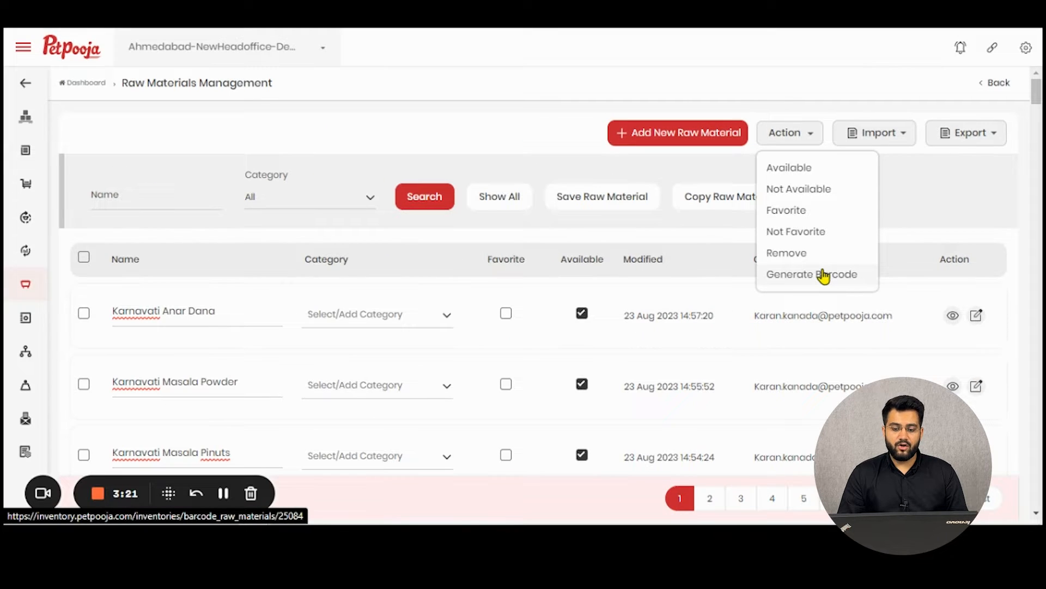
Generate the raw materials barcode sheet, scroll through it, then return to Raw Materials Management.
{"action": "left_click", "coordinate": [828, 276]}
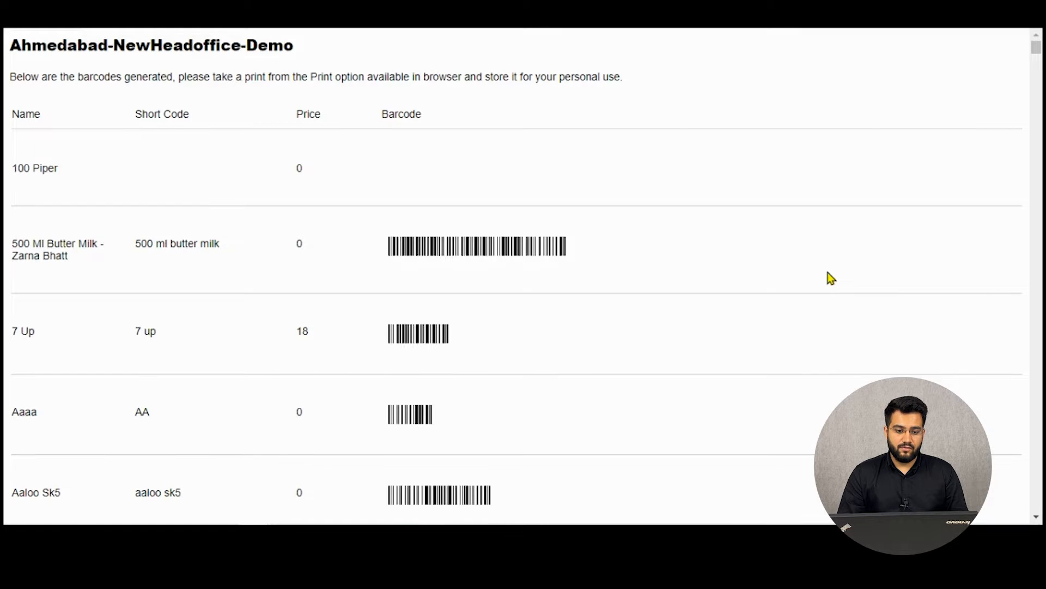
{"action": "scroll", "coordinate": [385, 248], "scroll_direction": "down", "scroll_amount": 1}
{"action": "scroll", "coordinate": [385, 248], "scroll_direction": "down", "scroll_amount": 1}
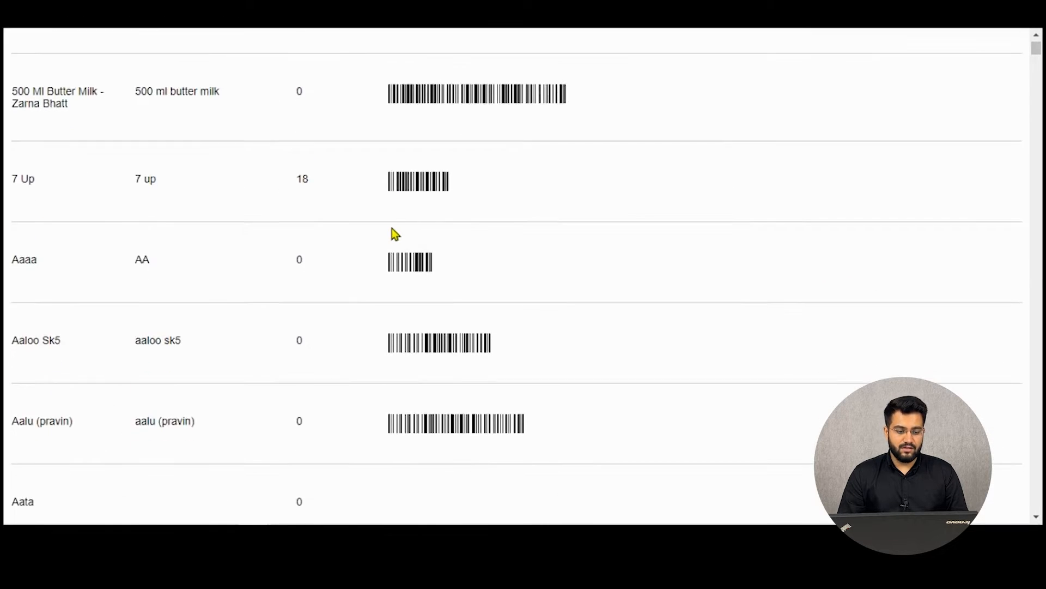
{"action": "scroll", "coordinate": [393, 234], "scroll_direction": "up", "scroll_amount": 1}
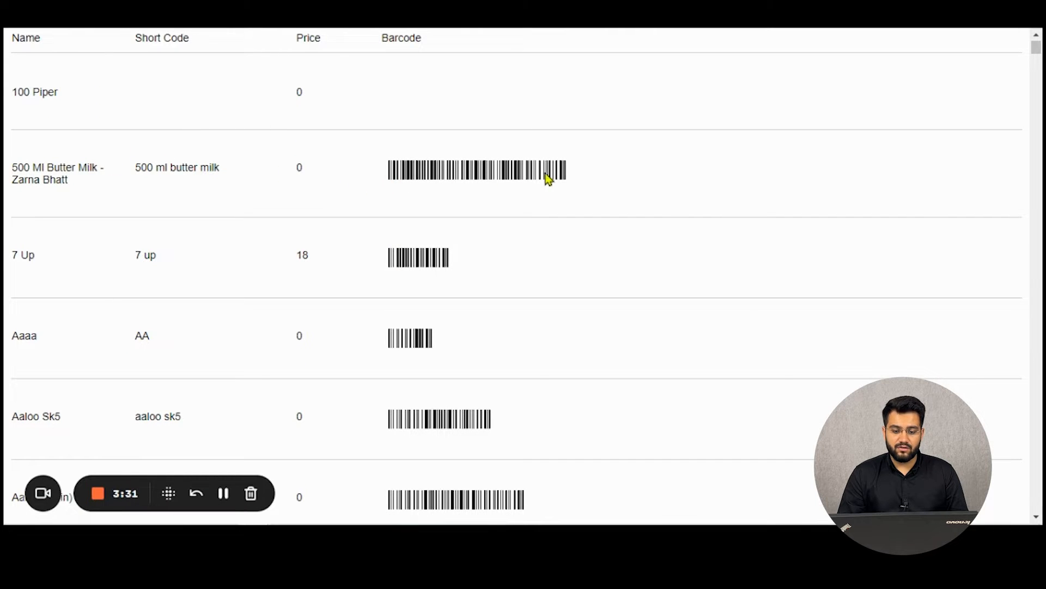
{"action": "scroll", "coordinate": [485, 259], "scroll_direction": "down", "scroll_amount": 1}
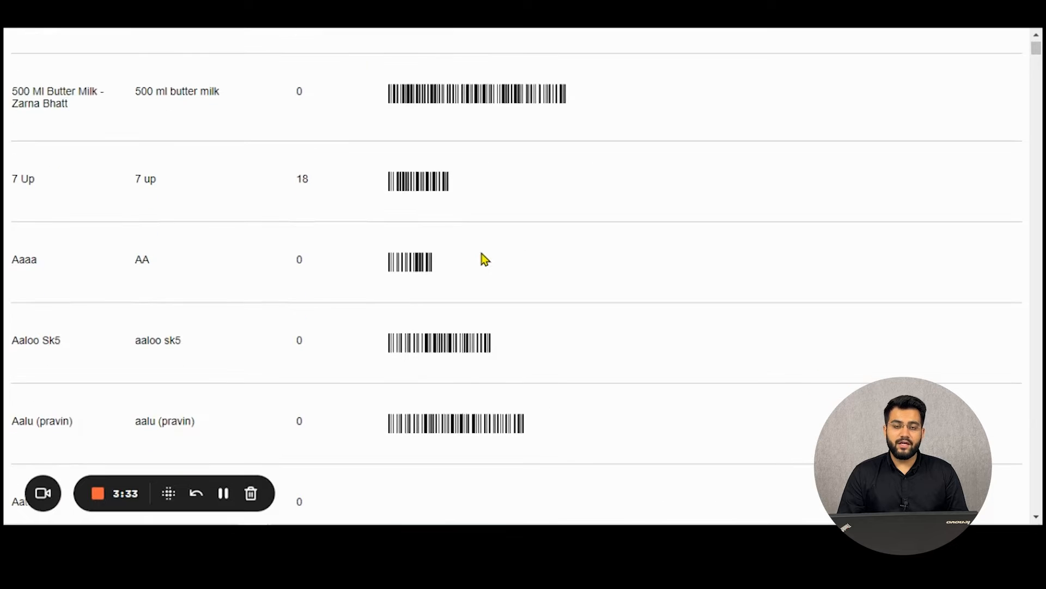
{"action": "scroll", "coordinate": [483, 257], "scroll_direction": "up", "scroll_amount": 2}
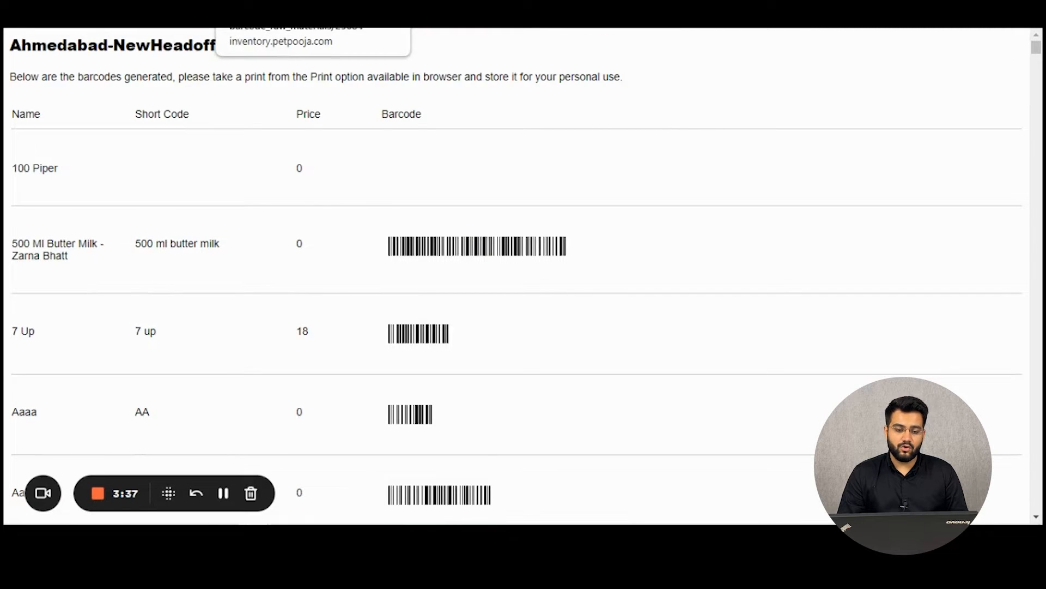
{"action": "left_click", "coordinate": [397, 14]}
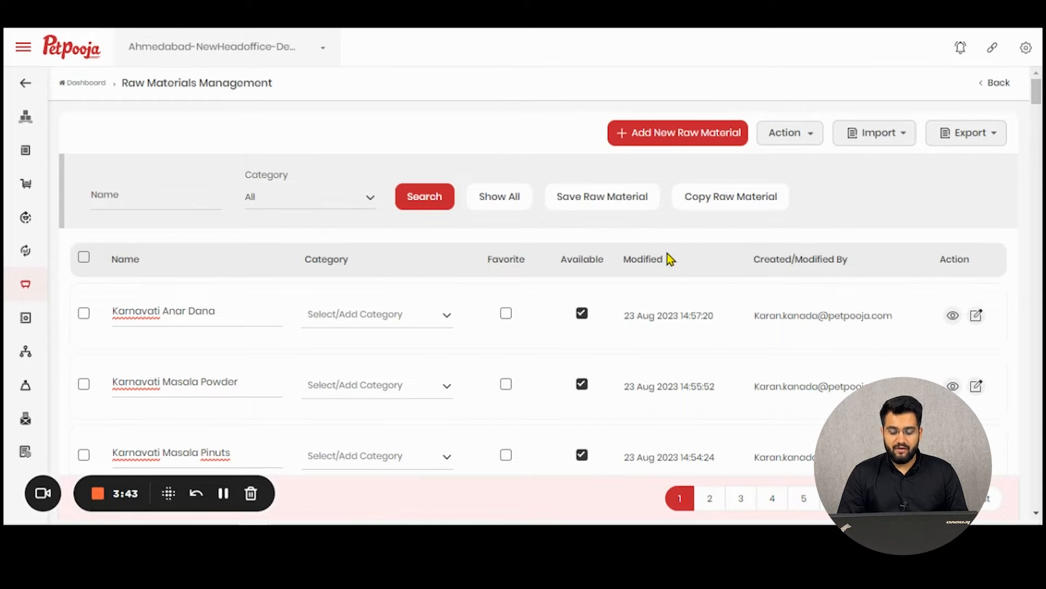
Make Karnavati Anar Dana not available and save the raw materials.
{"action": "left_click", "coordinate": [777, 133]}
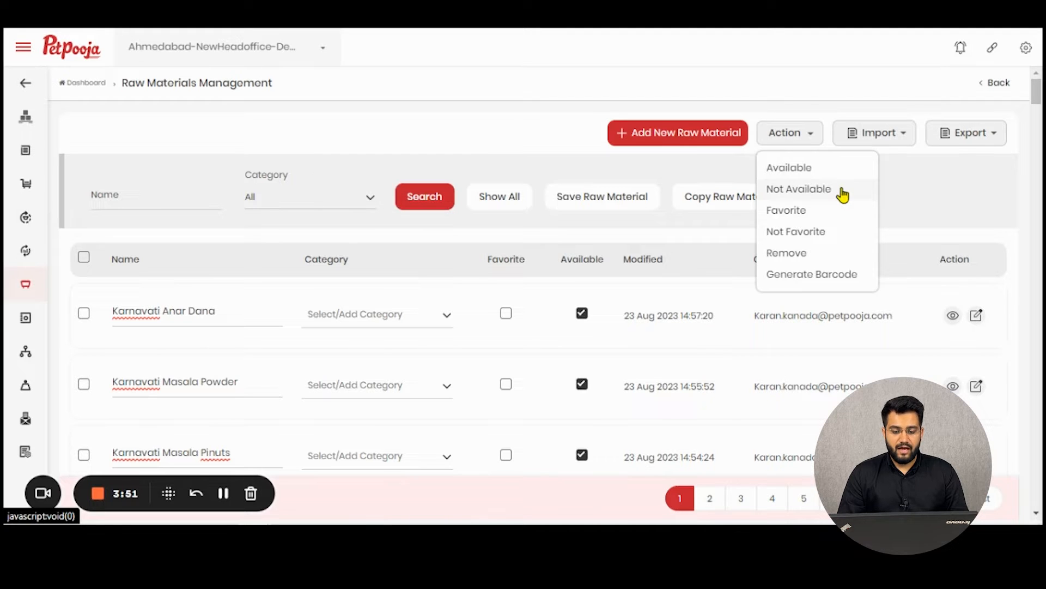
{"action": "left_click", "coordinate": [583, 313]}
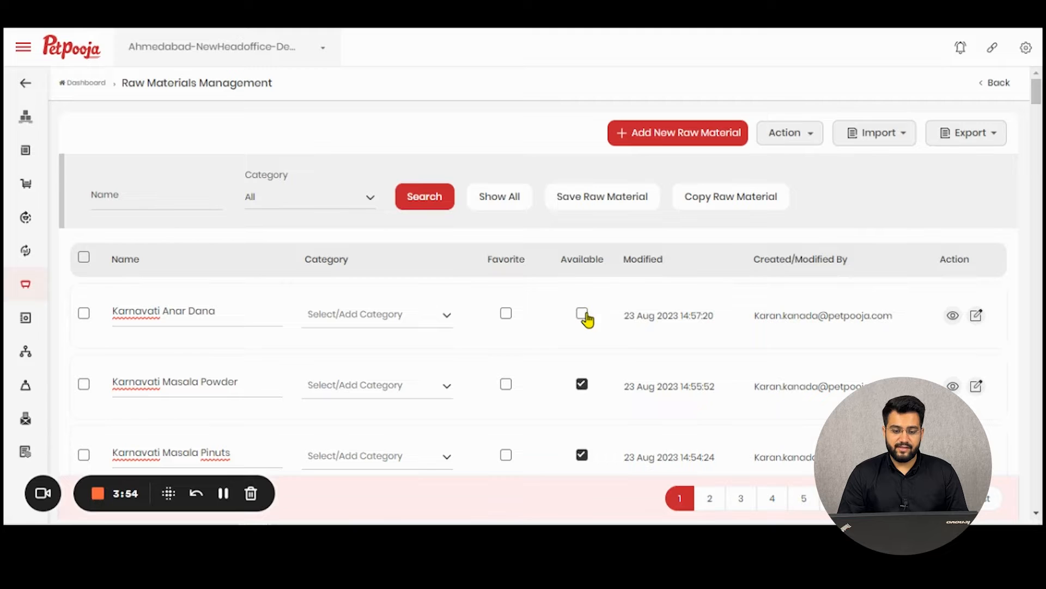
{"action": "left_click", "coordinate": [602, 199]}
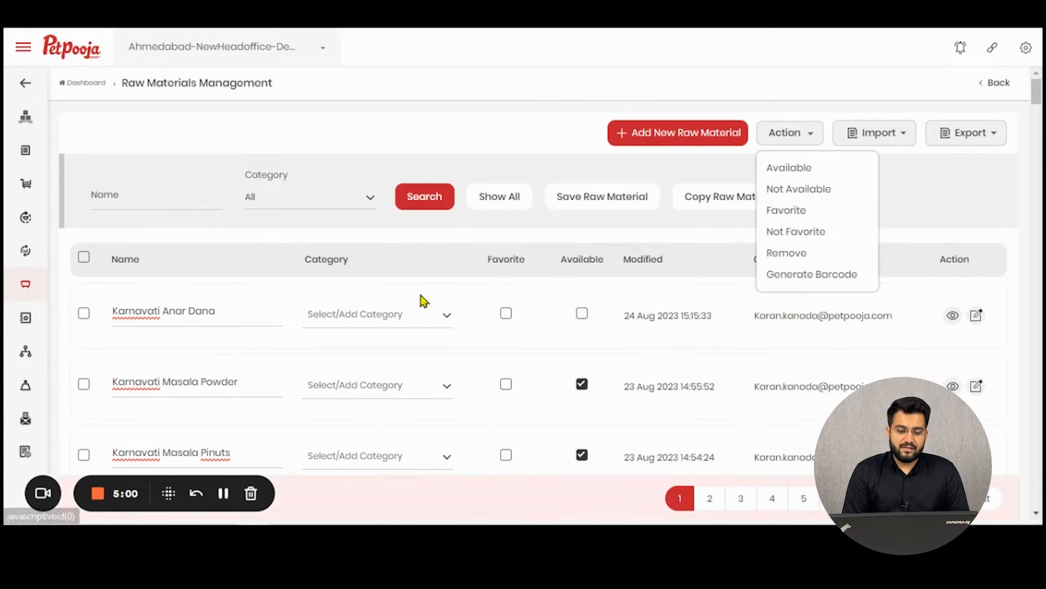
Favorite Karnavati Anar Dana, Masala Powder and Masala Pinuts, then save the raw materials.
{"action": "left_click", "coordinate": [505, 314]}
{"action": "left_click", "coordinate": [506, 385]}
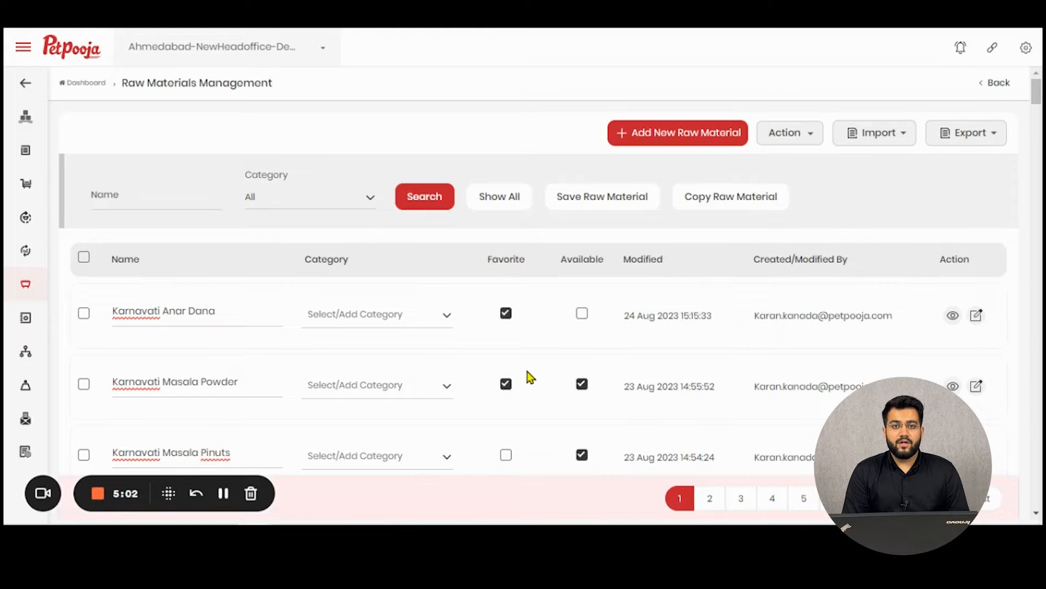
{"action": "scroll", "coordinate": [521, 392], "scroll_direction": "down", "scroll_amount": 1}
{"action": "left_click", "coordinate": [506, 380]}
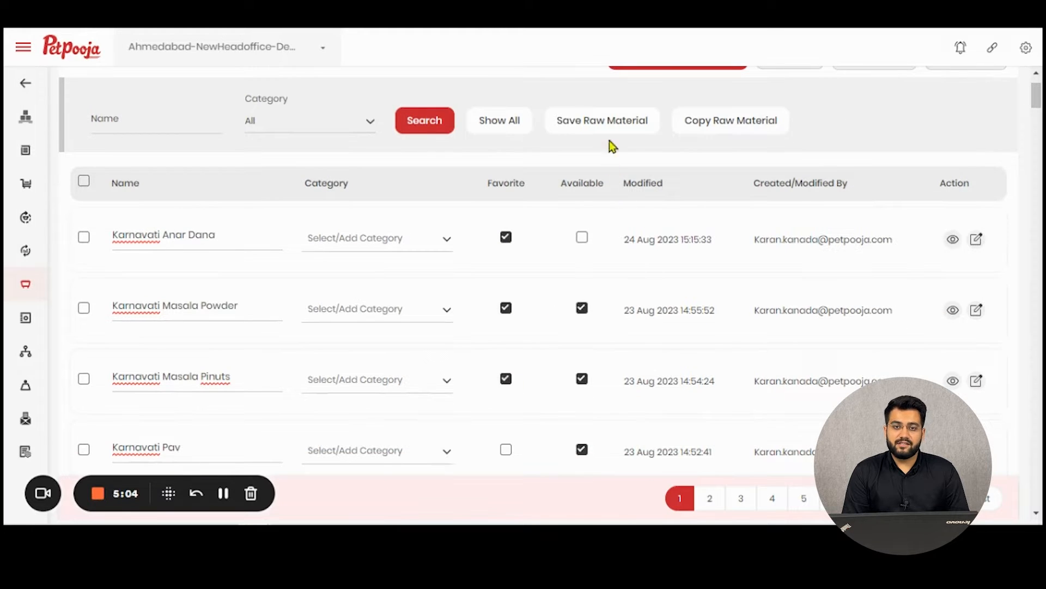
{"action": "scroll", "coordinate": [614, 122], "scroll_direction": "up", "scroll_amount": 1}
{"action": "left_click", "coordinate": [603, 203]}
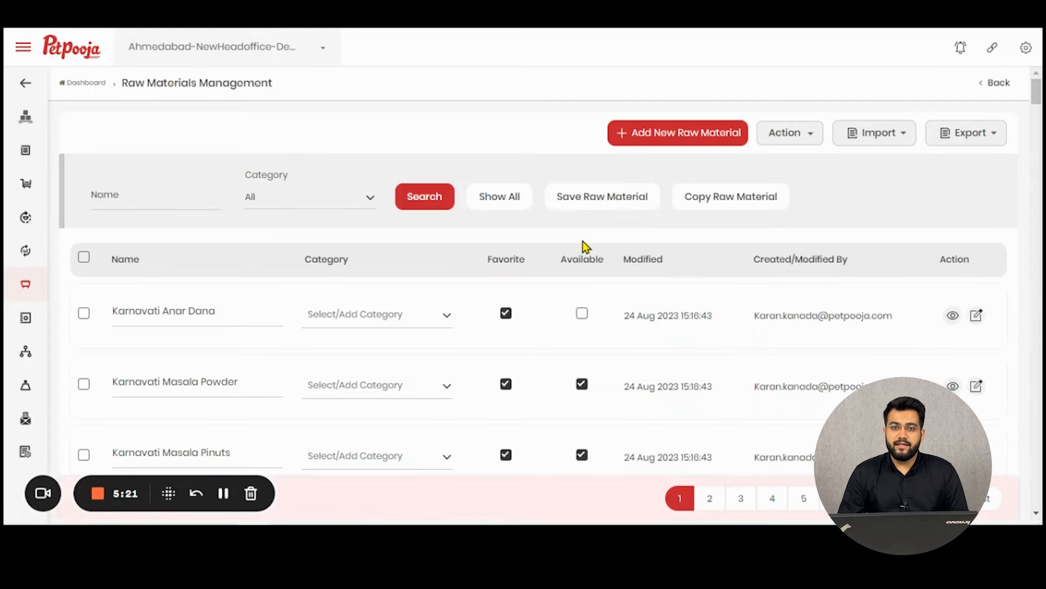
Remove Karnavati Anar Dana, Masala Powder and Masala Pinuts, confirming the deletion with OK.
{"action": "left_click", "coordinate": [764, 134]}
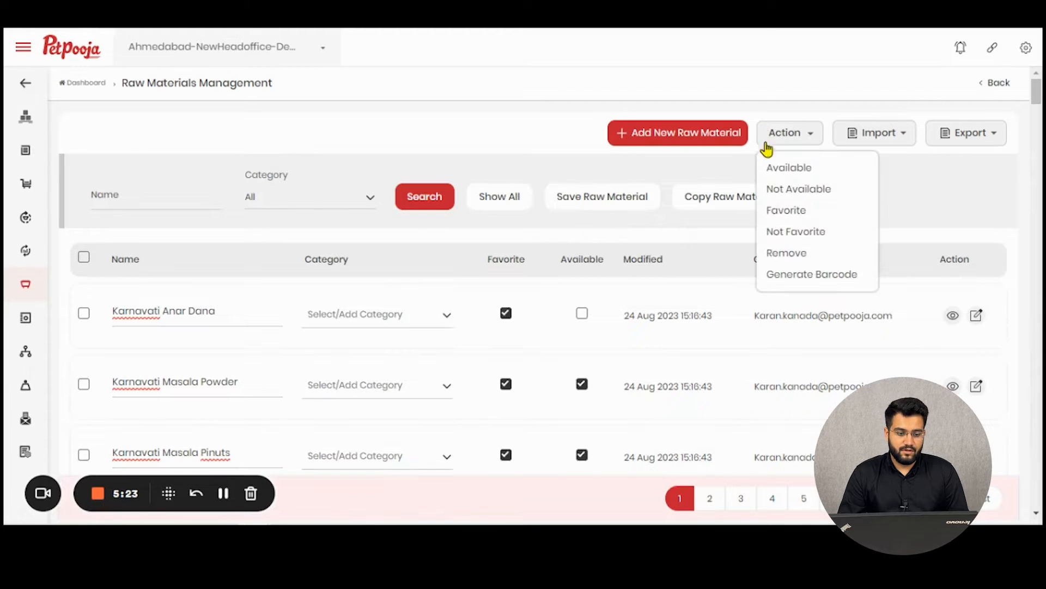
{"action": "left_click", "coordinate": [84, 314]}
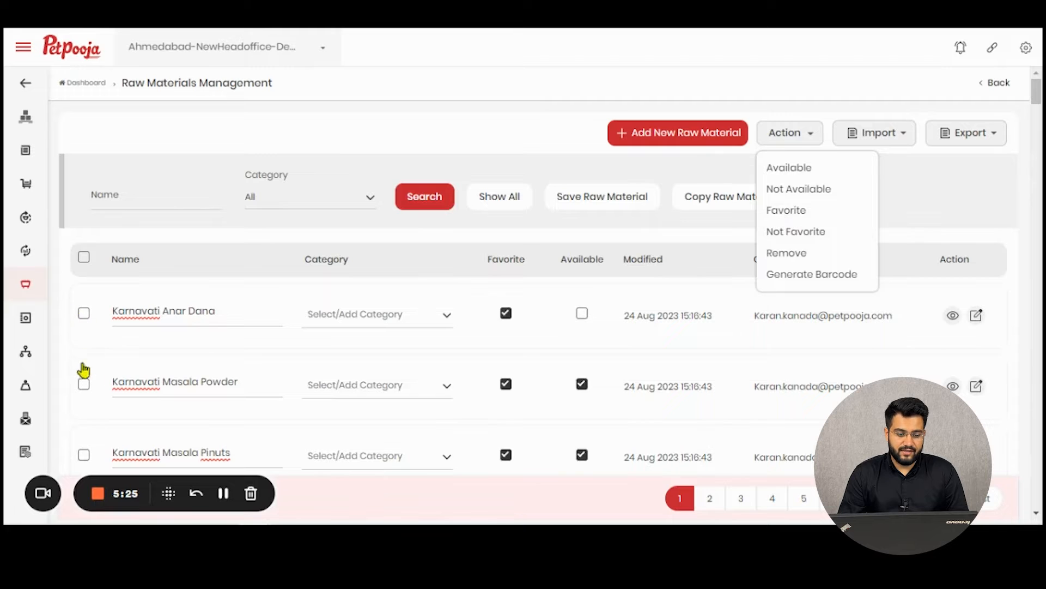
{"action": "left_click", "coordinate": [84, 455]}
{"action": "left_click", "coordinate": [777, 135]}
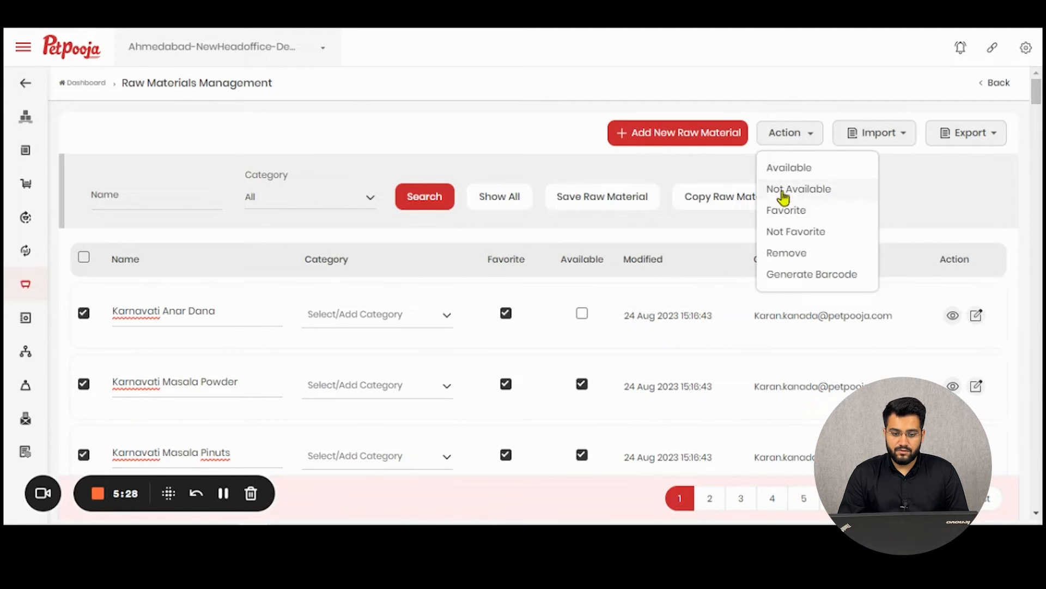
{"action": "left_click", "coordinate": [797, 255]}
{"action": "left_click", "coordinate": [597, 101]}
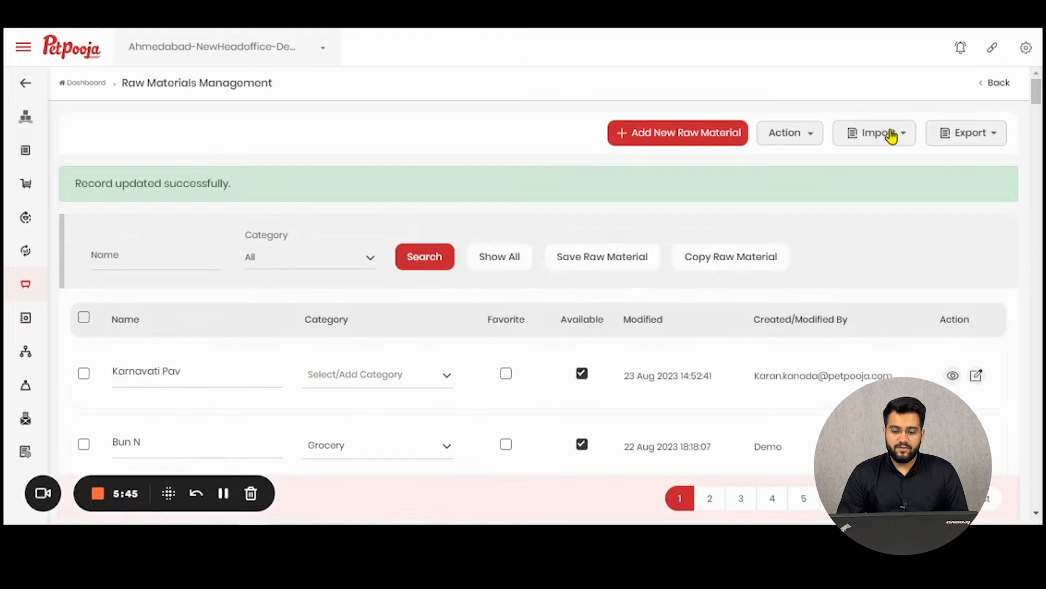
{"action": "left_click", "coordinate": [890, 134]}
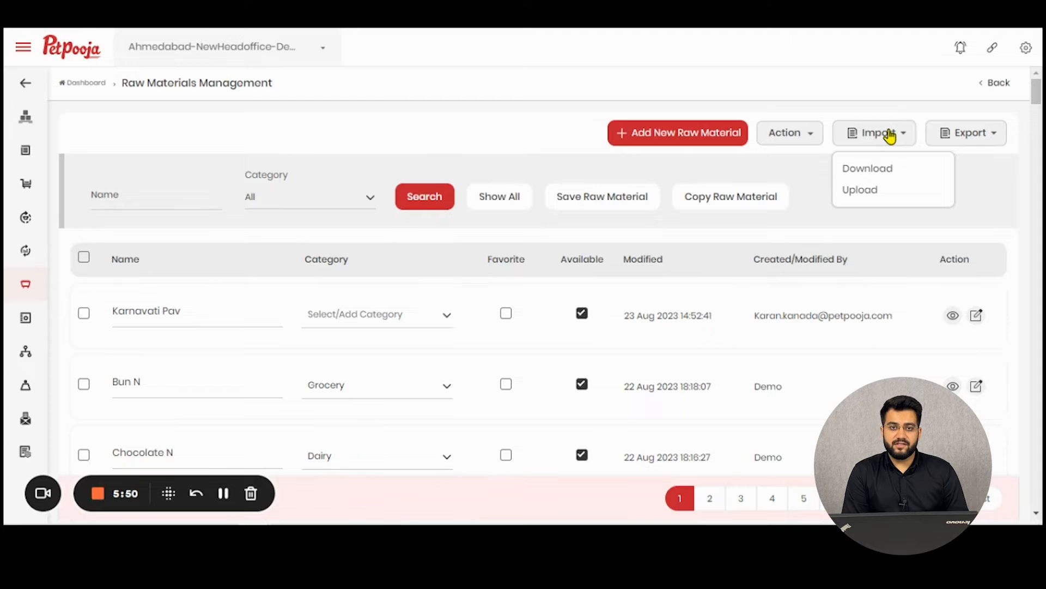
Download the RawMaterials CSV import template and open the downloaded file.
{"action": "left_click", "coordinate": [895, 169]}
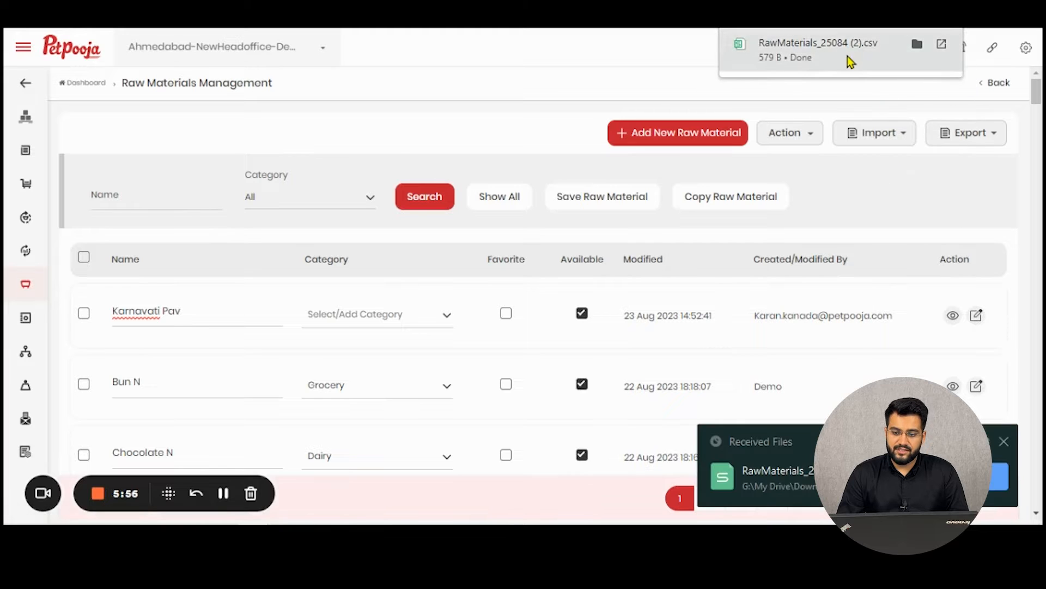
{"action": "left_click", "coordinate": [848, 57]}
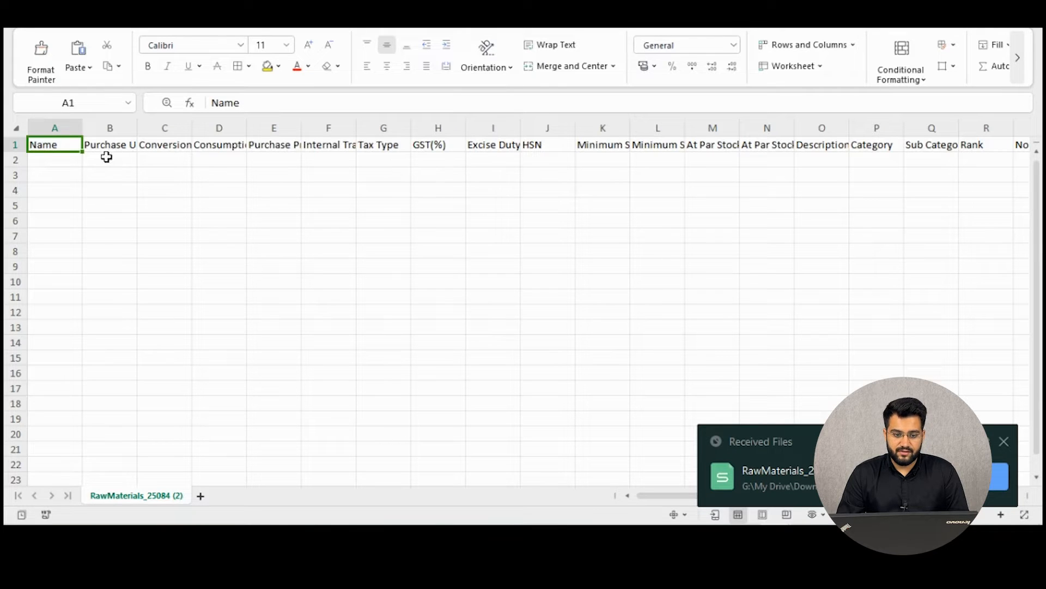
Auto-fit all template columns to show headers like Purchase Unit and GST(%), then select A2:L11.
{"action": "left_click", "coordinate": [21, 127]}
{"action": "double_click", "coordinate": [82, 128]}
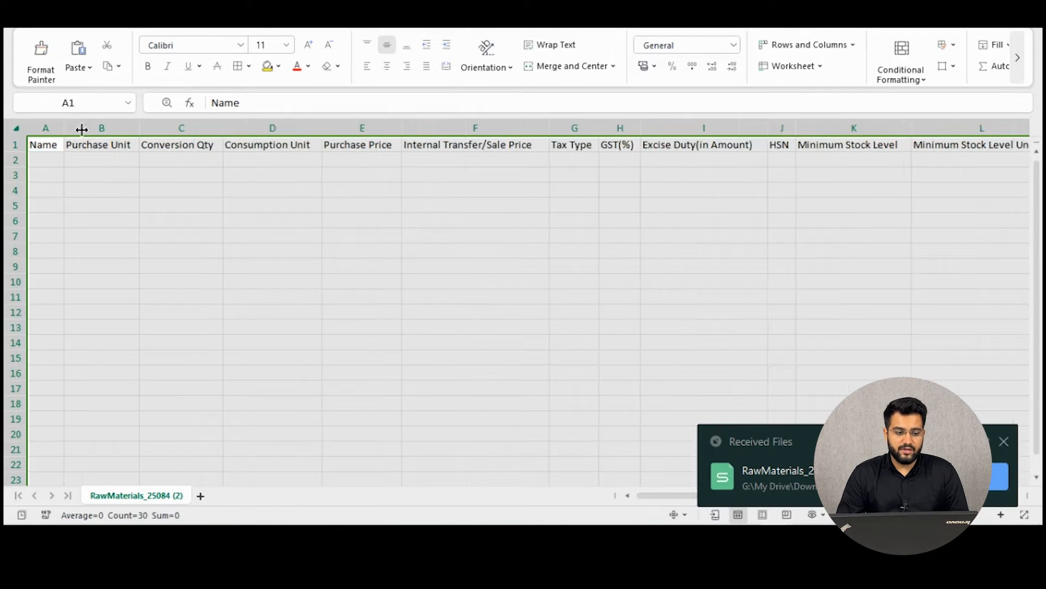
{"action": "left_click", "coordinate": [112, 196]}
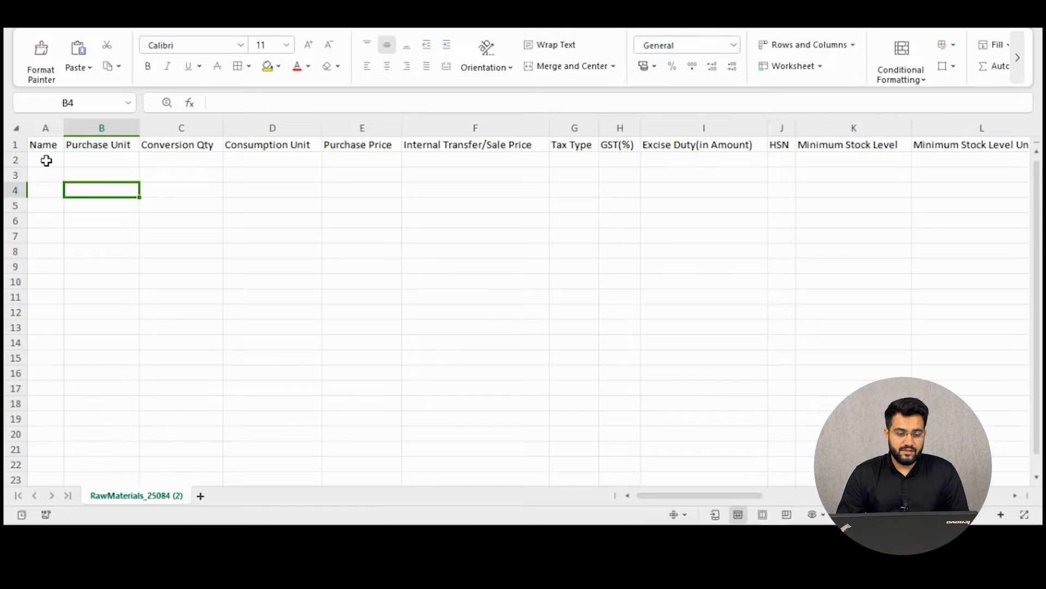
{"action": "left_click_drag", "start_coordinate": [46, 160], "coordinate": [965, 301]}
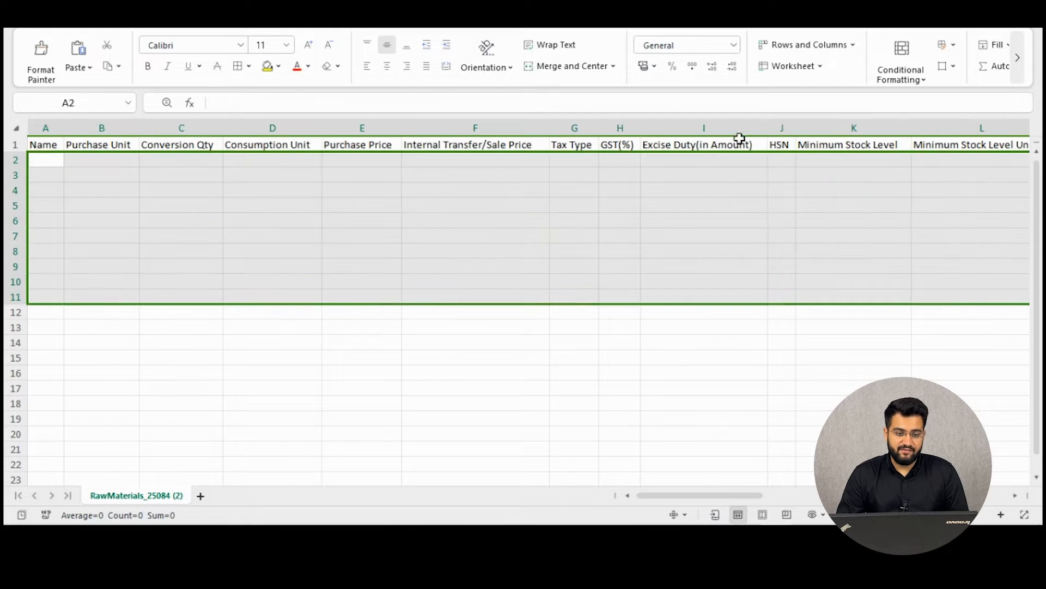
Save the template keeping its CSV format and return to Petpooja's upload dialog.
{"action": "left_click", "coordinate": [103, 22]}
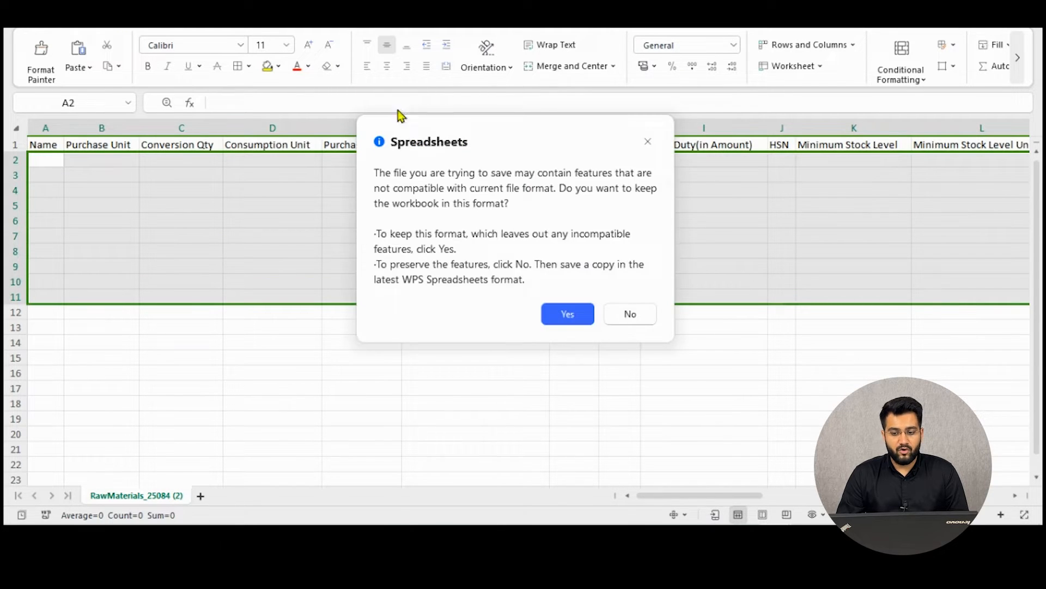
{"action": "left_click", "coordinate": [579, 309]}
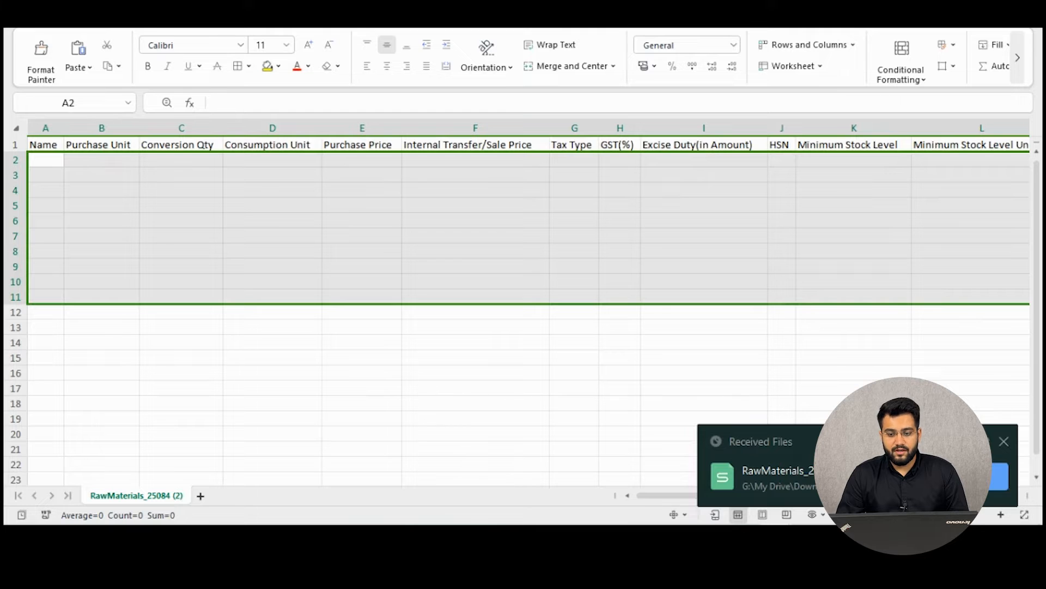
{"action": "left_click", "coordinate": [963, 23]}
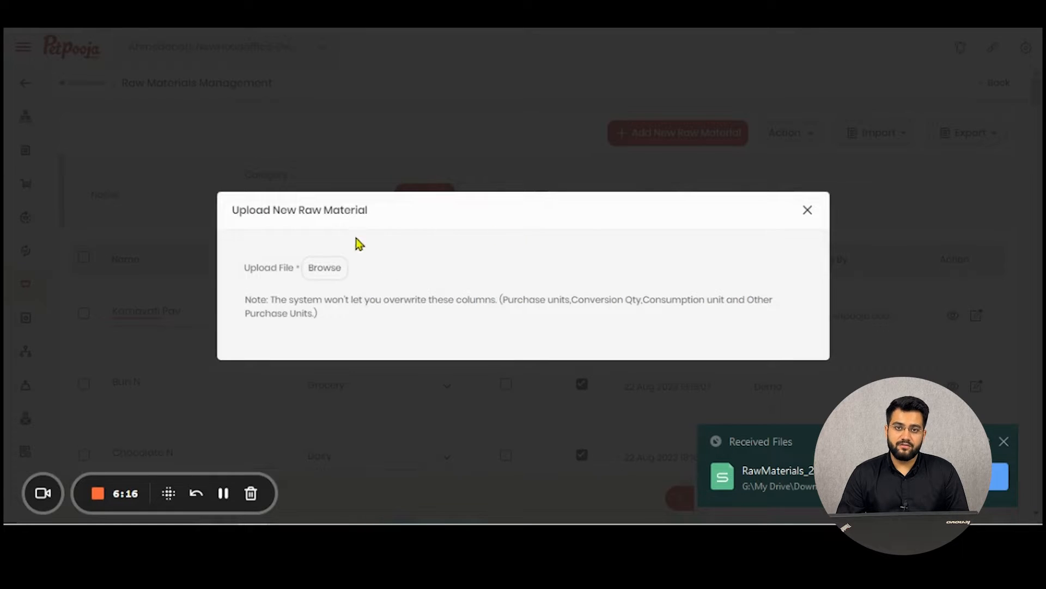
Close the upload dialog and download all raw materials via Export All as a CSV report.
{"action": "left_click", "coordinate": [808, 210]}
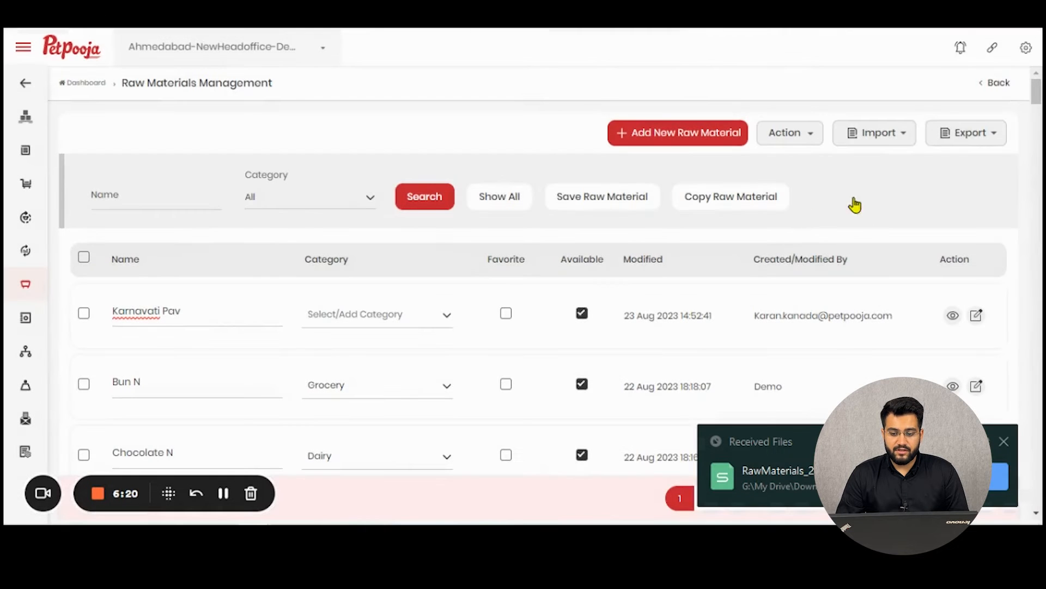
{"action": "left_click", "coordinate": [968, 135]}
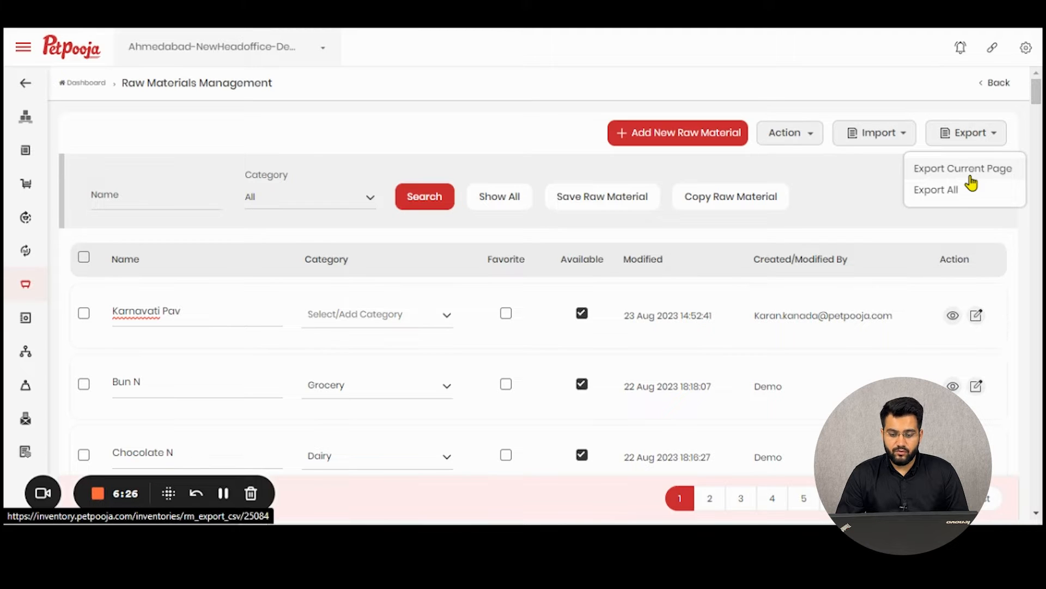
{"action": "left_click", "coordinate": [966, 197]}
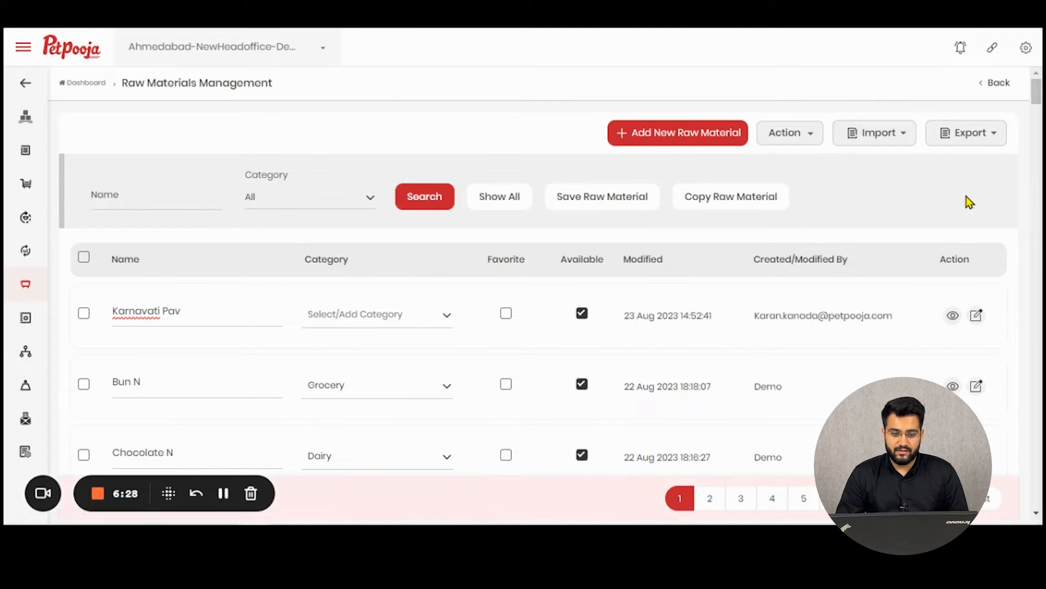
Open RawMaterial_Report_2023_08_24 in WPS Spreadsheets and auto-fit all its columns to their contents.
{"action": "left_click", "coordinate": [878, 58]}
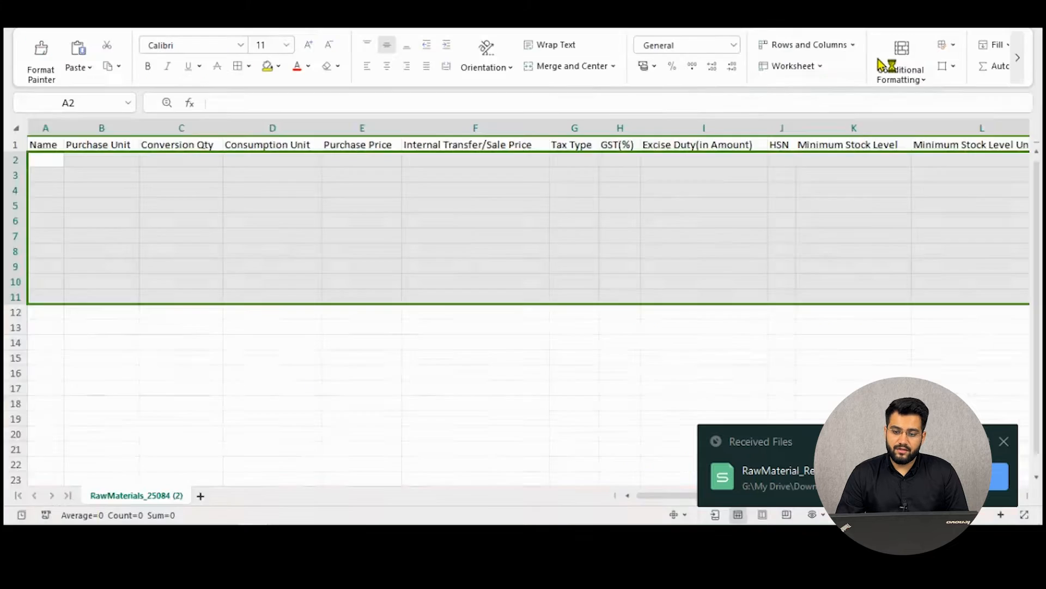
{"action": "scroll", "coordinate": [278, 180], "scroll_direction": "down", "scroll_amount": 1}
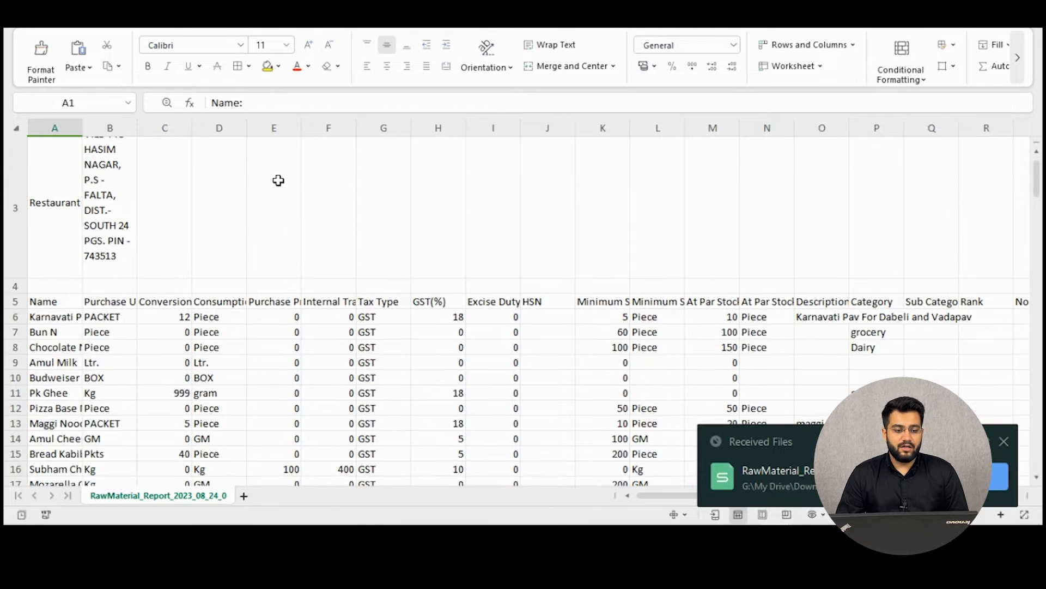
{"action": "scroll", "coordinate": [278, 180], "scroll_direction": "down", "scroll_amount": 2}
{"action": "scroll", "coordinate": [276, 181], "scroll_direction": "down", "scroll_amount": 1}
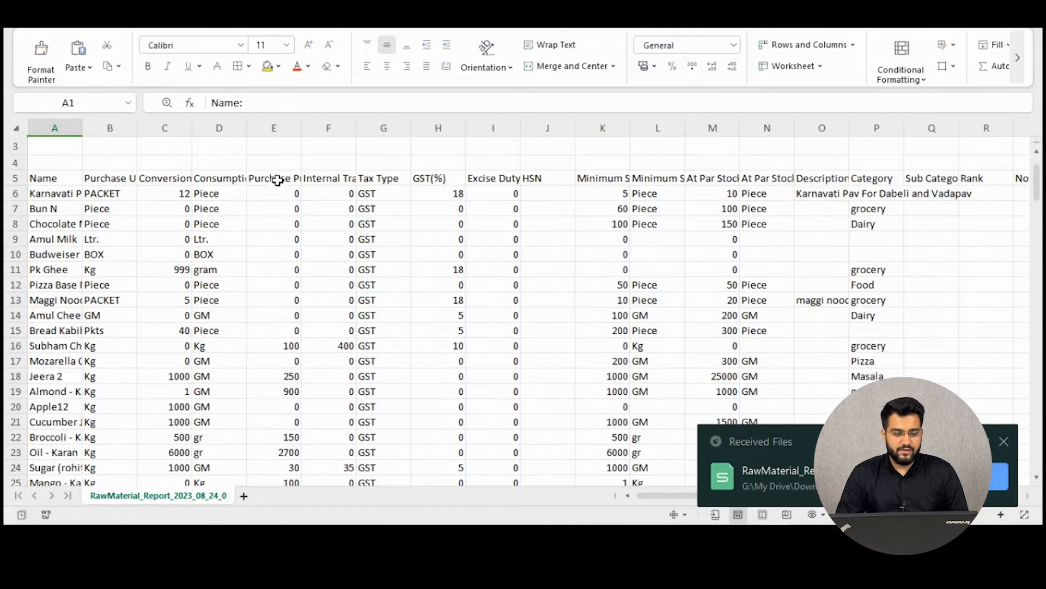
{"action": "left_click", "coordinate": [61, 155]}
{"action": "key", "text": "ctrl+a"}
{"action": "double_click", "coordinate": [83, 128]}
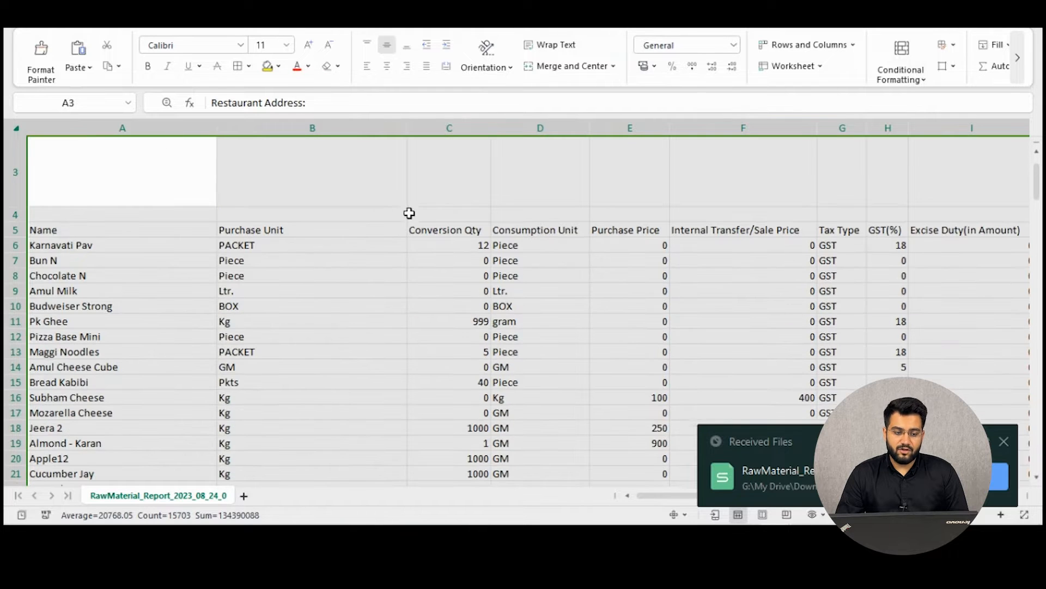
{"action": "left_click", "coordinate": [310, 261]}
{"action": "scroll", "coordinate": [178, 248], "scroll_direction": "down", "scroll_amount": 1}
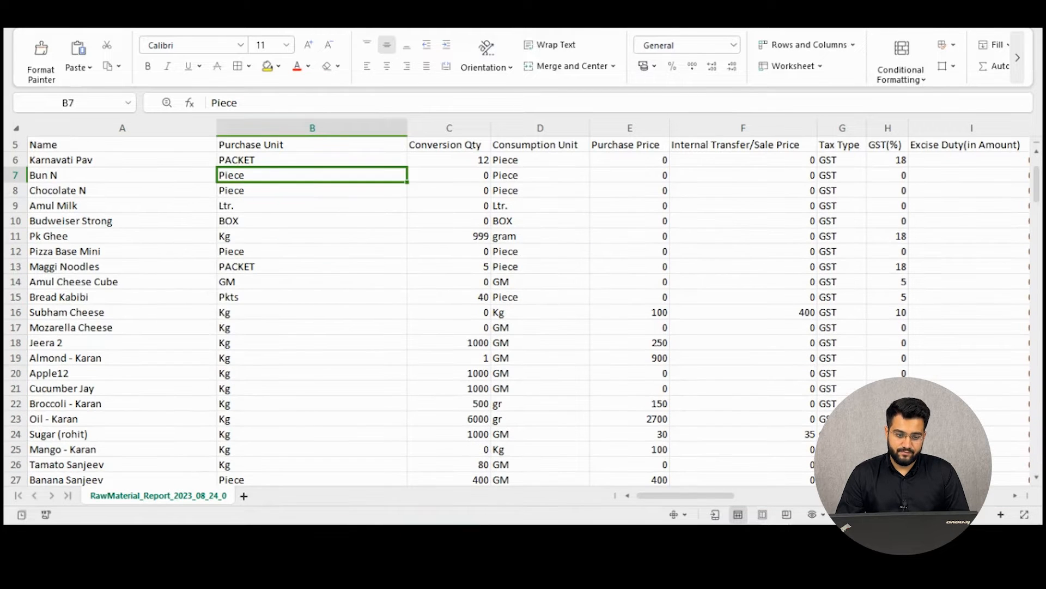
{"action": "left_click_drag", "start_coordinate": [701, 497], "coordinate": [841, 493]}
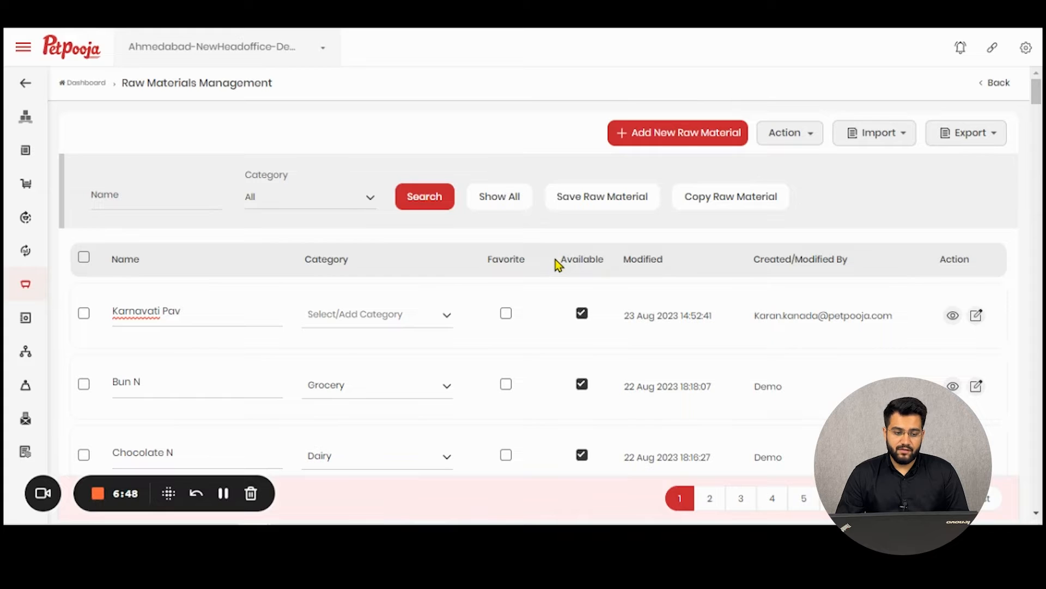
{"action": "left_click", "coordinate": [194, 200]}
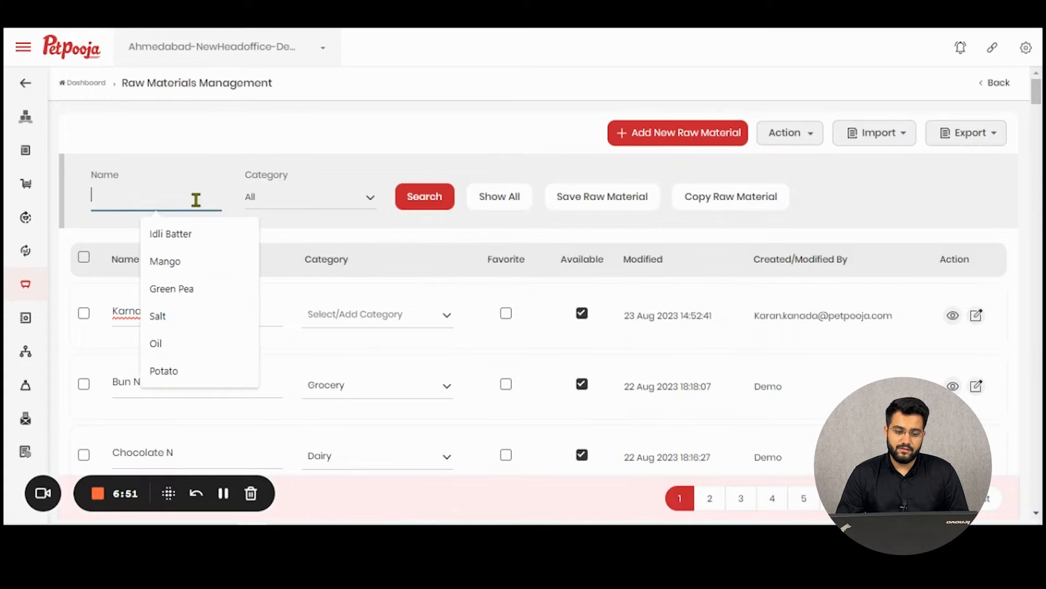
{"action": "left_click", "coordinate": [306, 202]}
{"action": "scroll", "coordinate": [315, 267], "scroll_direction": "down", "scroll_amount": 2}
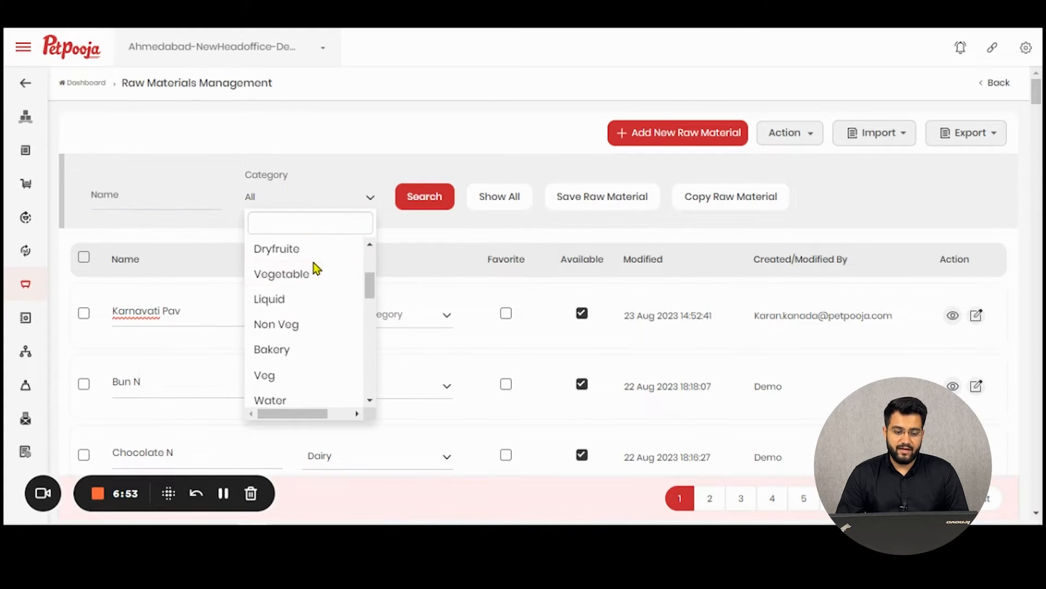
{"action": "scroll", "coordinate": [312, 322], "scroll_direction": "up", "scroll_amount": 3}
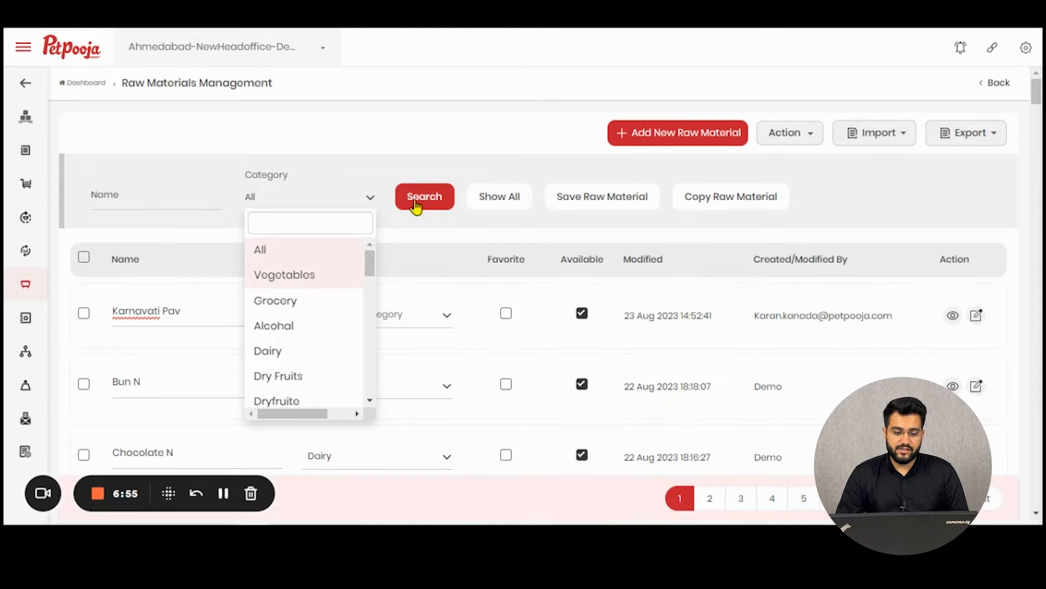
{"action": "left_click", "coordinate": [417, 206]}
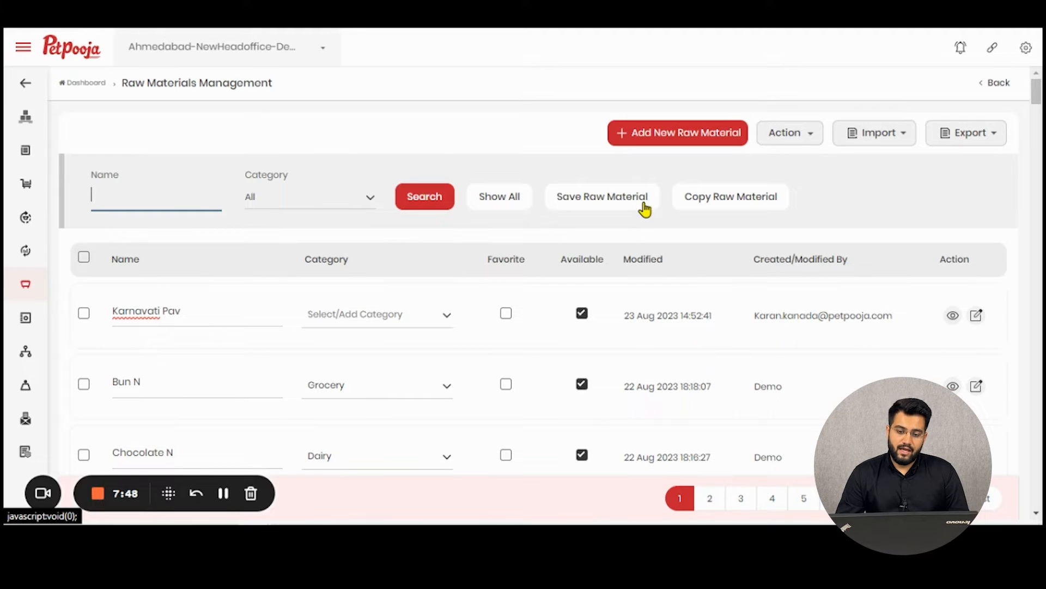
Dismiss the no-record-selected alert, tick Karnavati Pav, Bun N and Chocolate N, and open Copy Raw Material.
{"action": "left_click", "coordinate": [709, 209]}
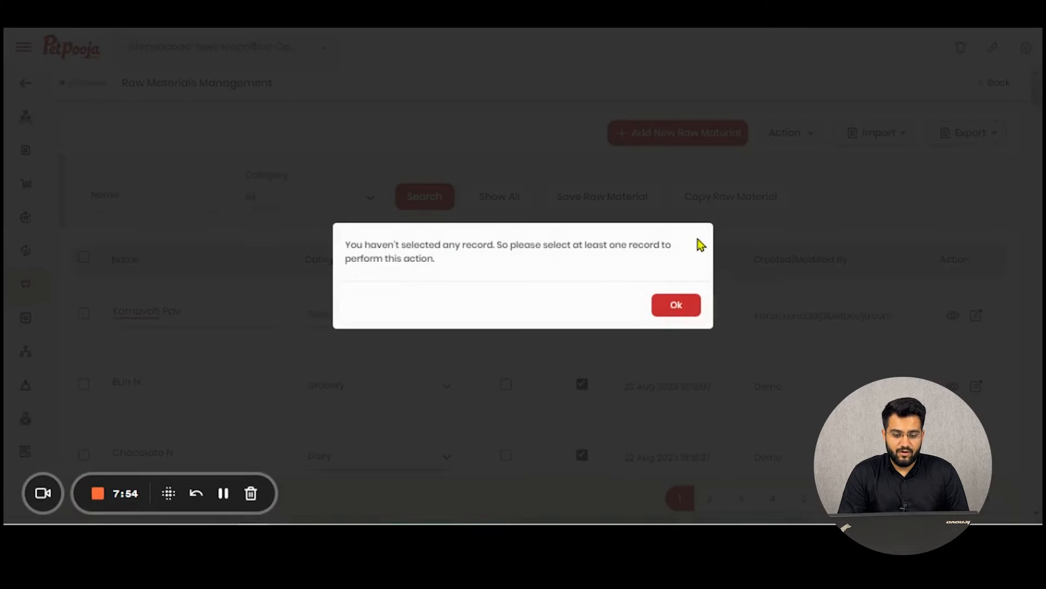
{"action": "left_click", "coordinate": [676, 307]}
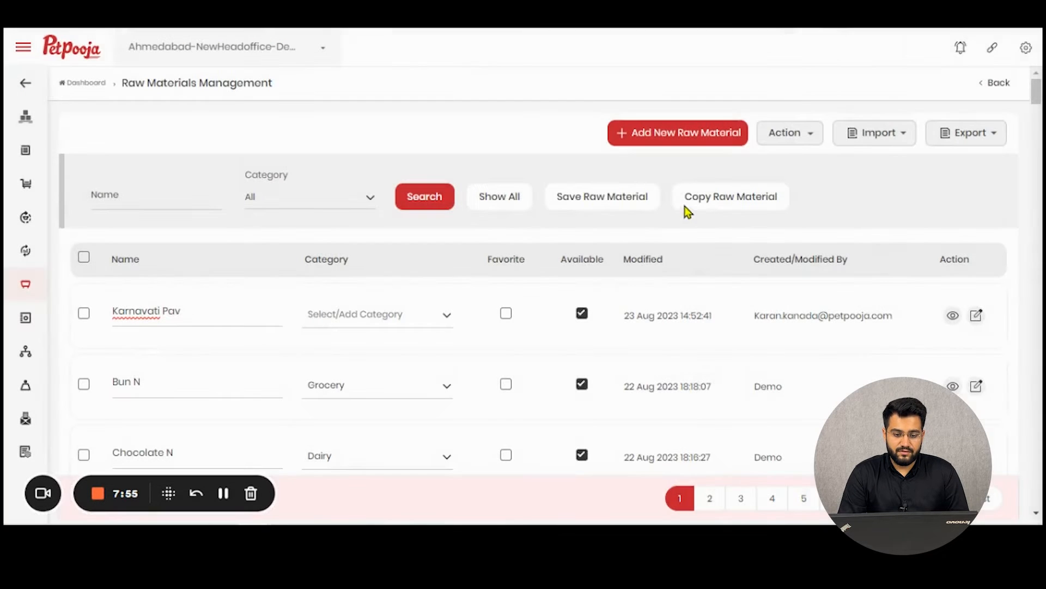
{"action": "left_click", "coordinate": [83, 313]}
{"action": "left_click", "coordinate": [84, 385]}
{"action": "left_click", "coordinate": [83, 454]}
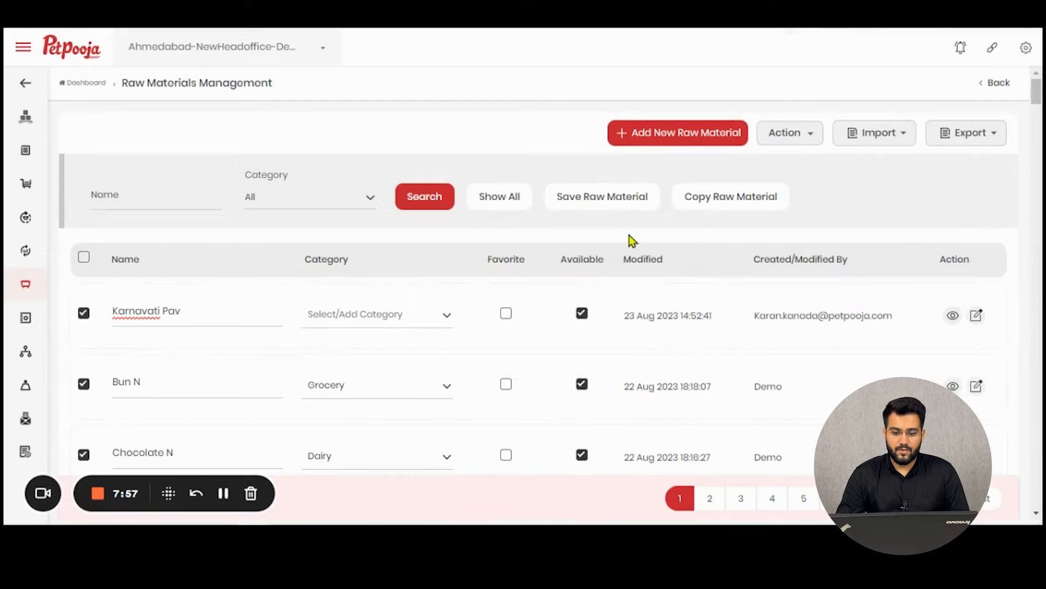
{"action": "left_click", "coordinate": [688, 209]}
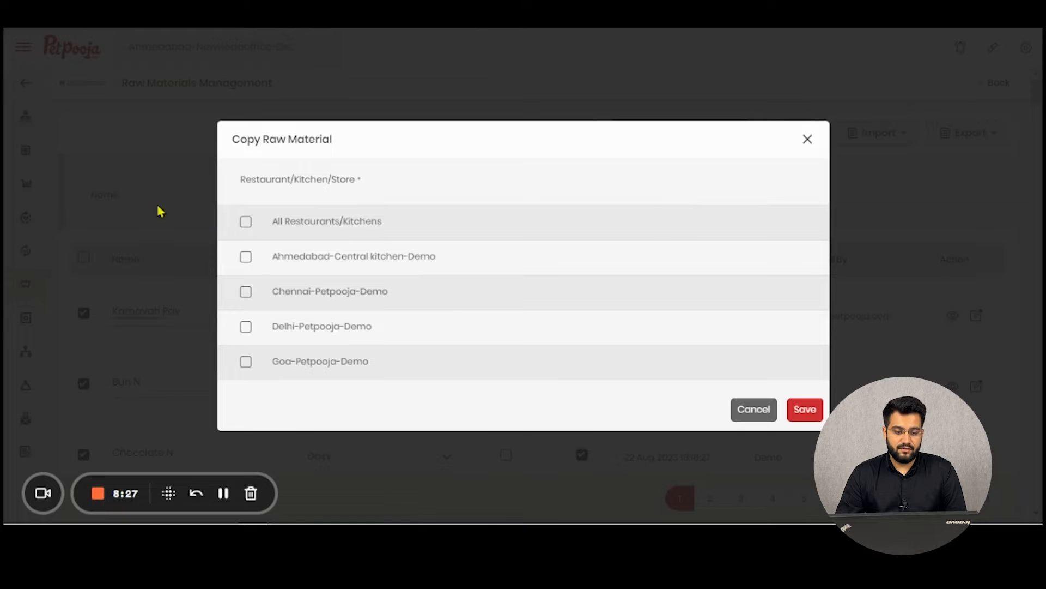
Copy the three marked raw materials only to Ahmedabad-Central kitchen-Demo and Chennai-Petpooja-Demo.
{"action": "left_click", "coordinate": [246, 257]}
{"action": "left_click", "coordinate": [246, 292]}
{"action": "left_click", "coordinate": [246, 326]}
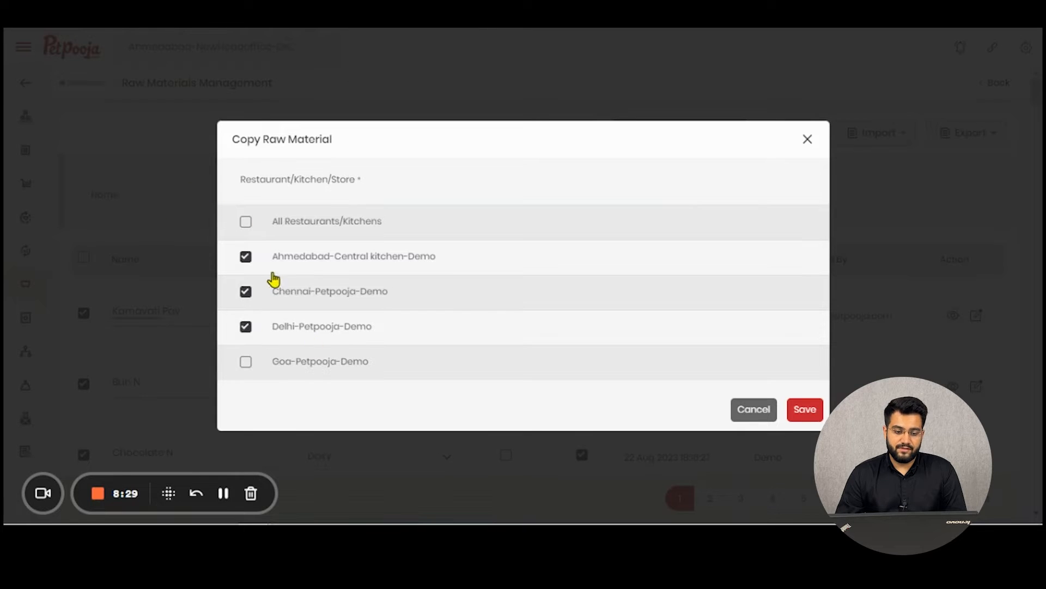
{"action": "left_click", "coordinate": [246, 222]}
{"action": "left_click", "coordinate": [249, 226]}
{"action": "left_click", "coordinate": [246, 256]}
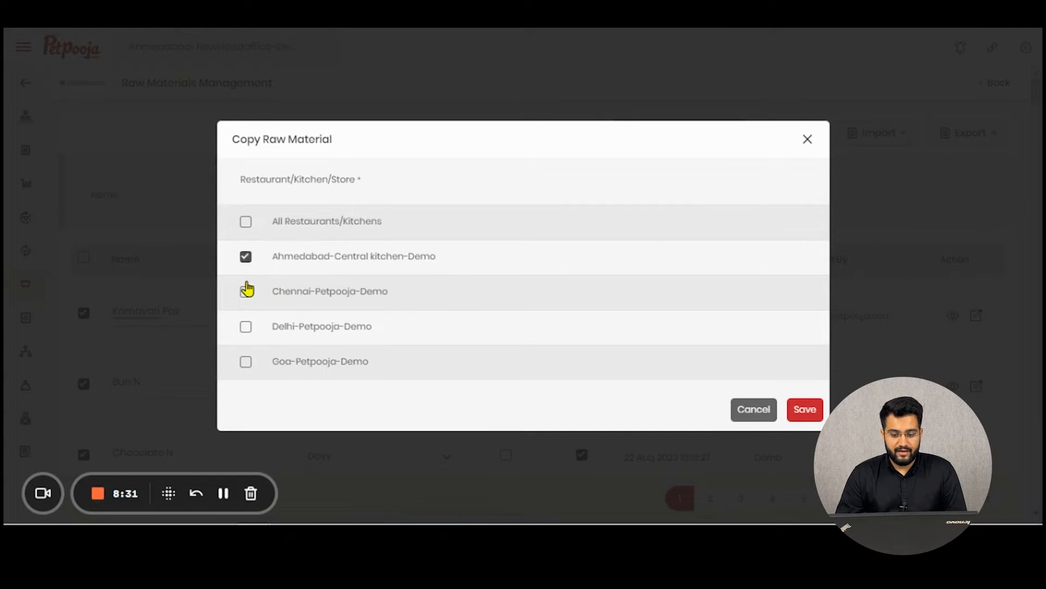
{"action": "left_click", "coordinate": [246, 291]}
{"action": "left_click", "coordinate": [802, 410]}
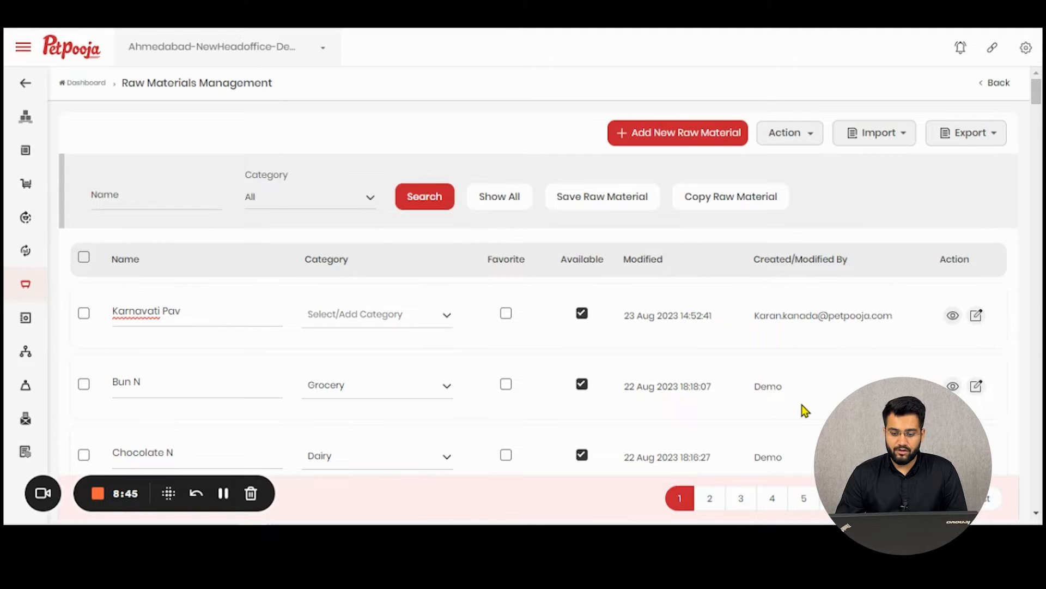
{"action": "left_click", "coordinate": [954, 315]}
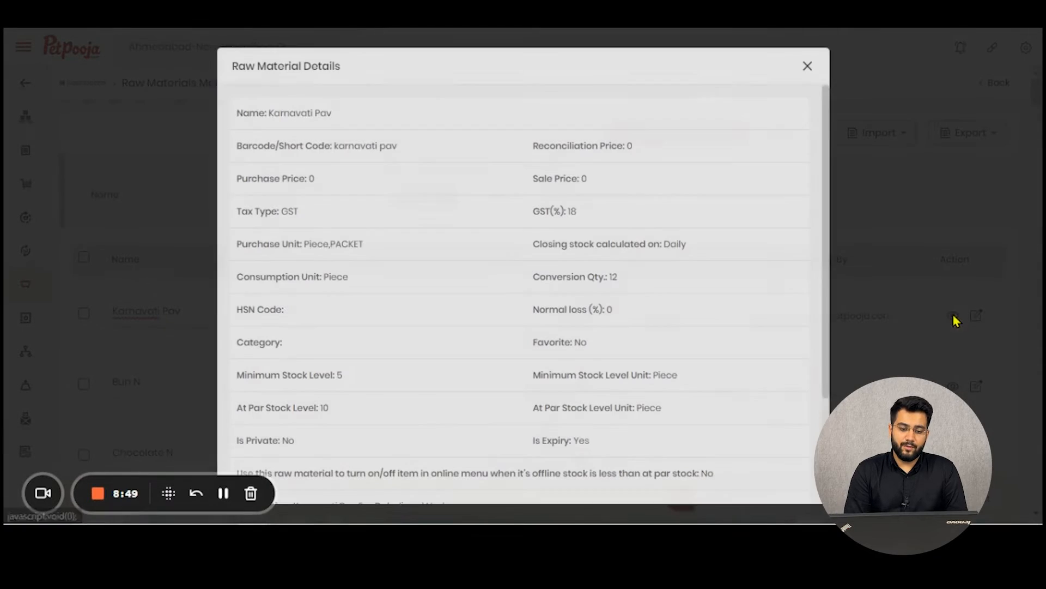
{"action": "scroll", "coordinate": [746, 305], "scroll_direction": "down", "scroll_amount": 3}
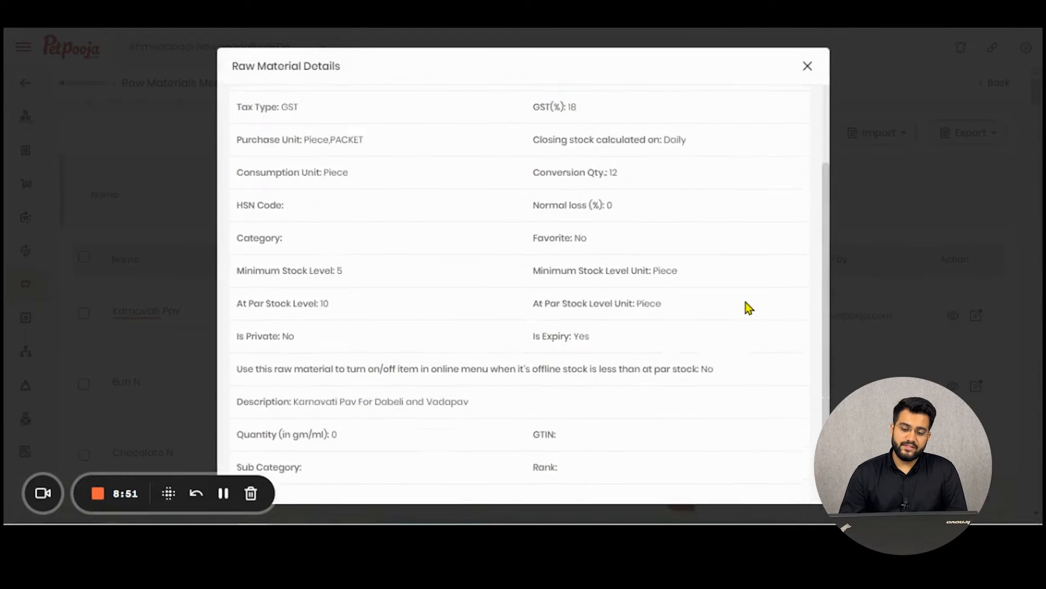
{"action": "scroll", "coordinate": [746, 302], "scroll_direction": "up", "scroll_amount": 4}
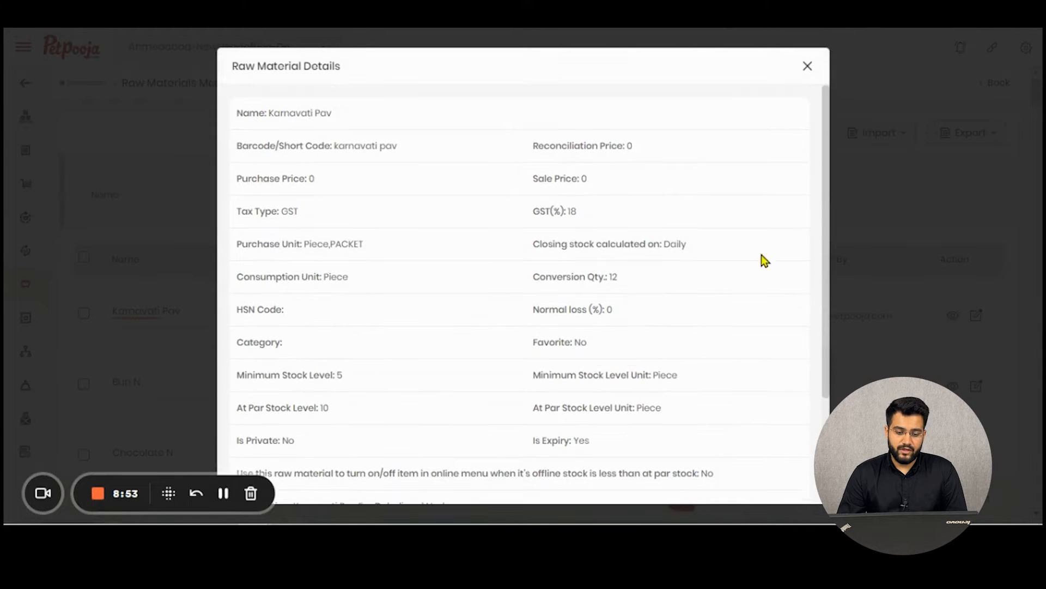
{"action": "left_click", "coordinate": [808, 70]}
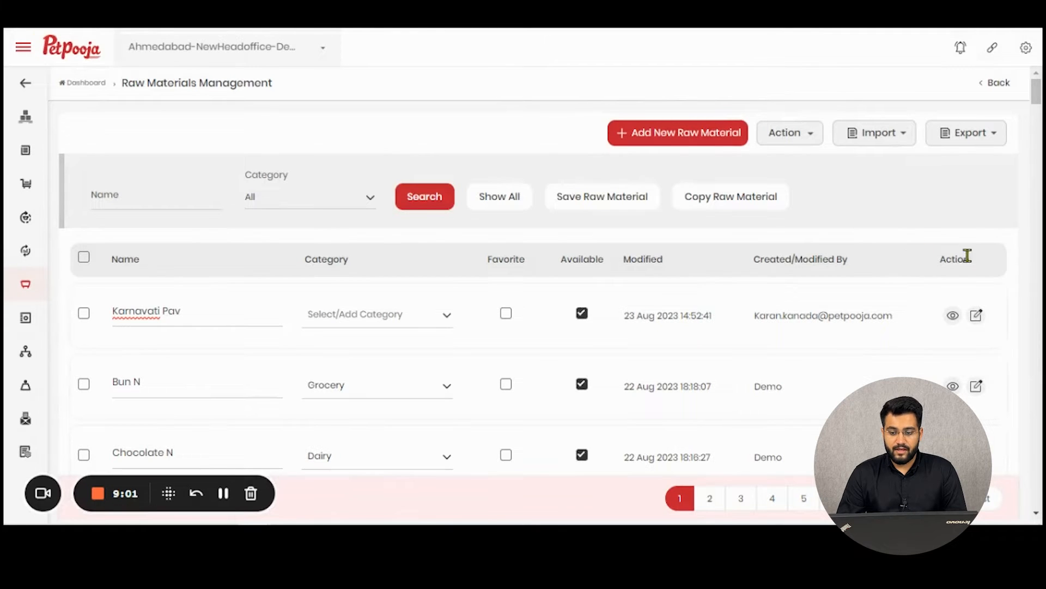
{"action": "left_click", "coordinate": [977, 316]}
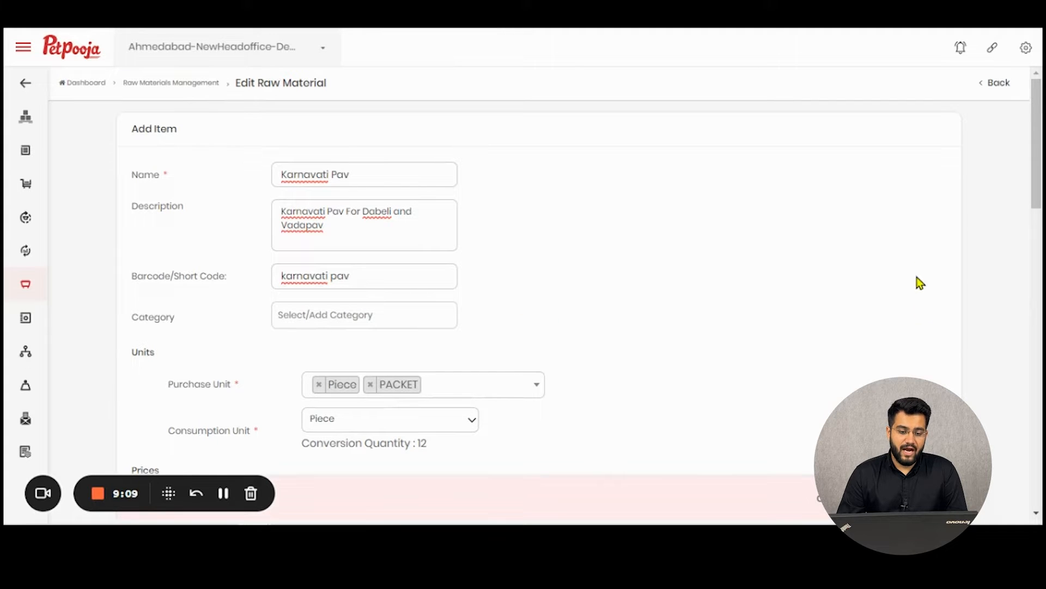
{"action": "left_click", "coordinate": [995, 90]}
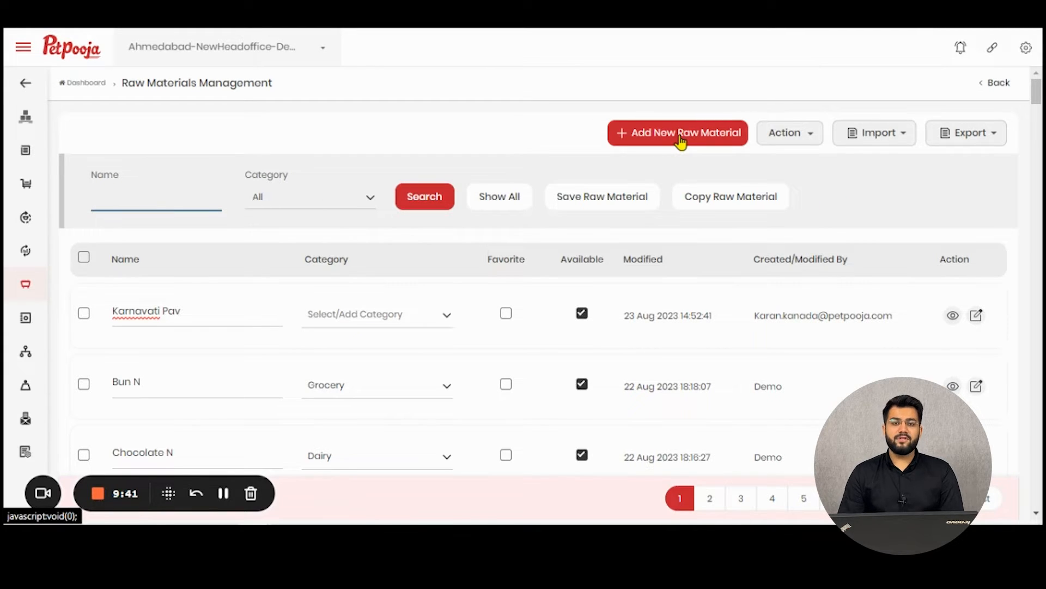
Start a new raw material named 'Coconut Test' with the description 'State: kerala'.
{"action": "left_click", "coordinate": [681, 136]}
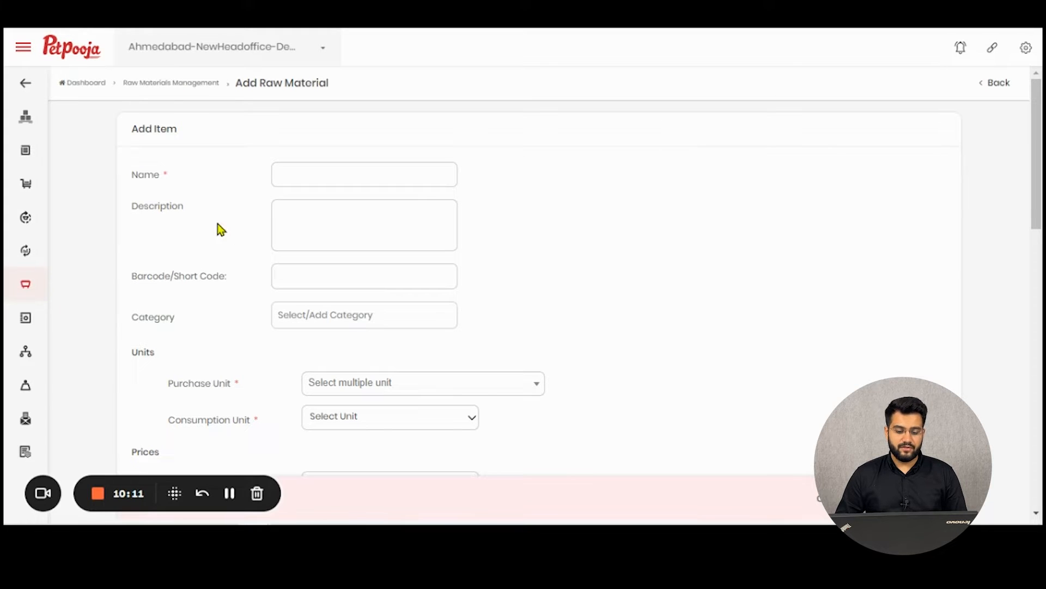
{"action": "left_click", "coordinate": [323, 172]}
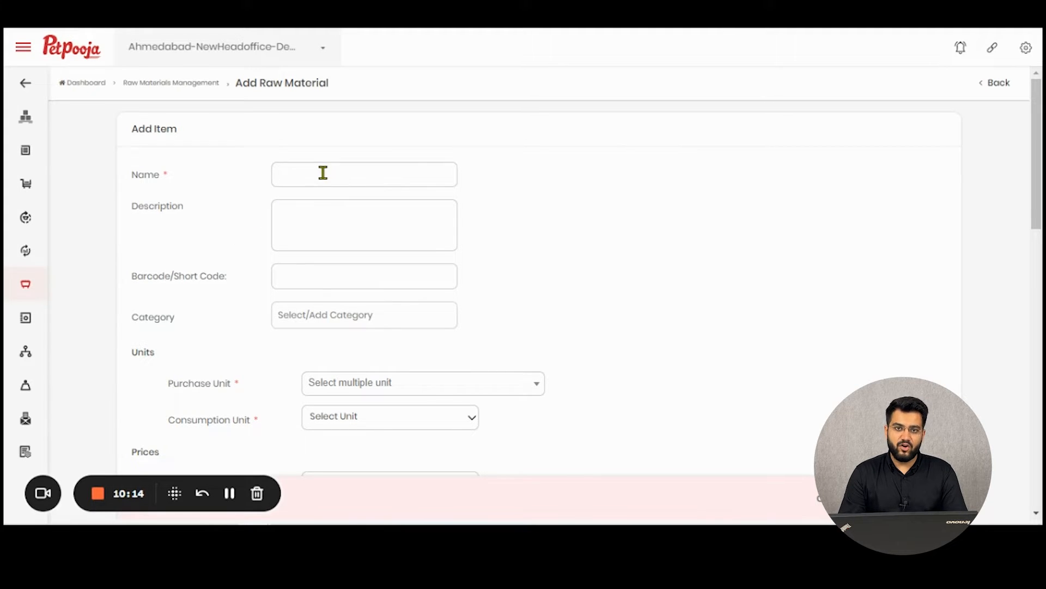
{"action": "type", "text": "Coconu"}
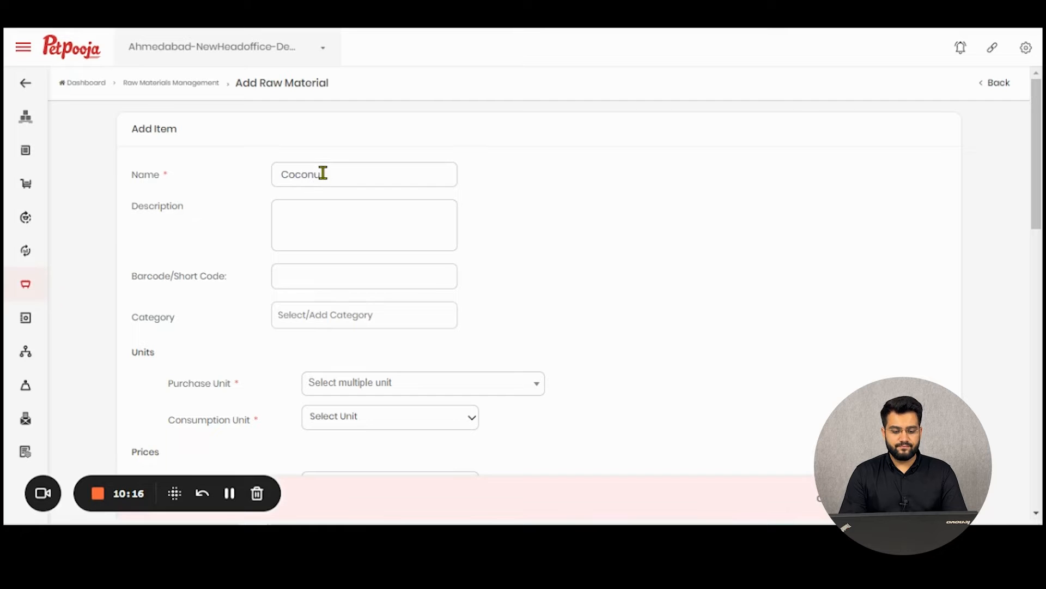
{"action": "type", "text": "t Te"}
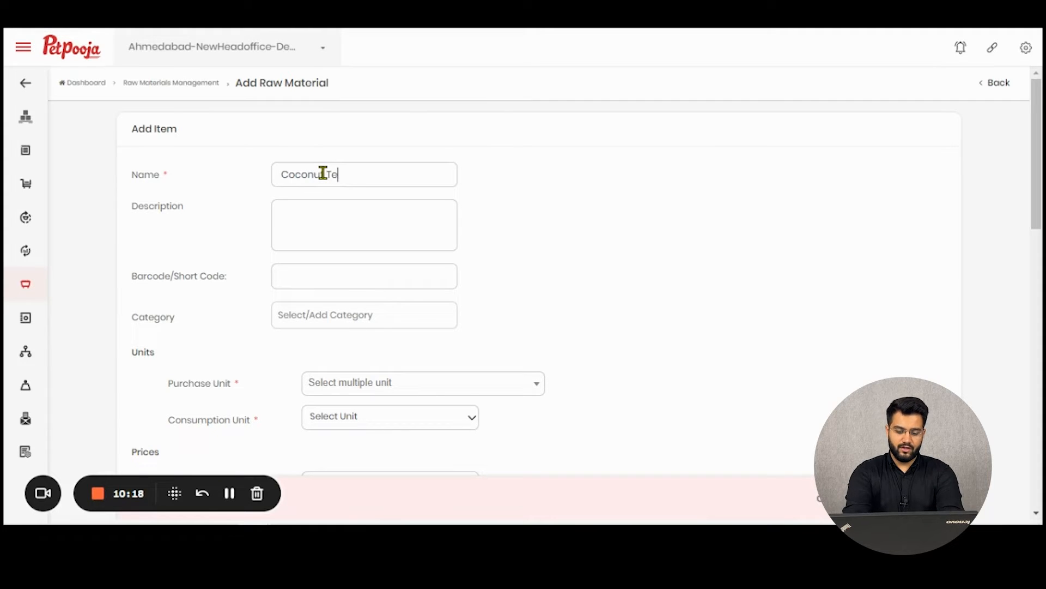
{"action": "type", "text": "st"}
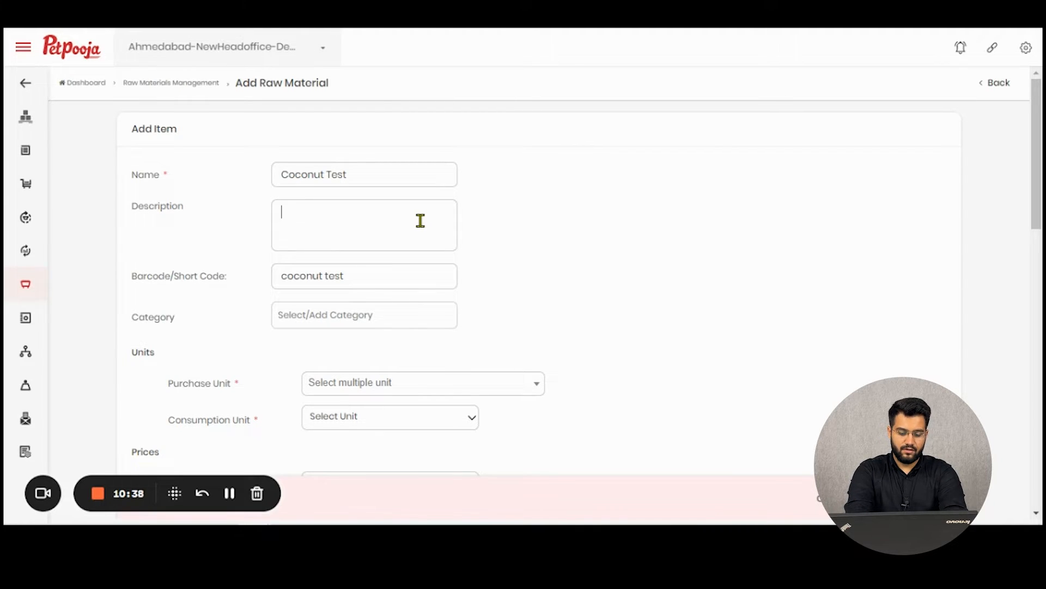
{"action": "type", "text": "State"}
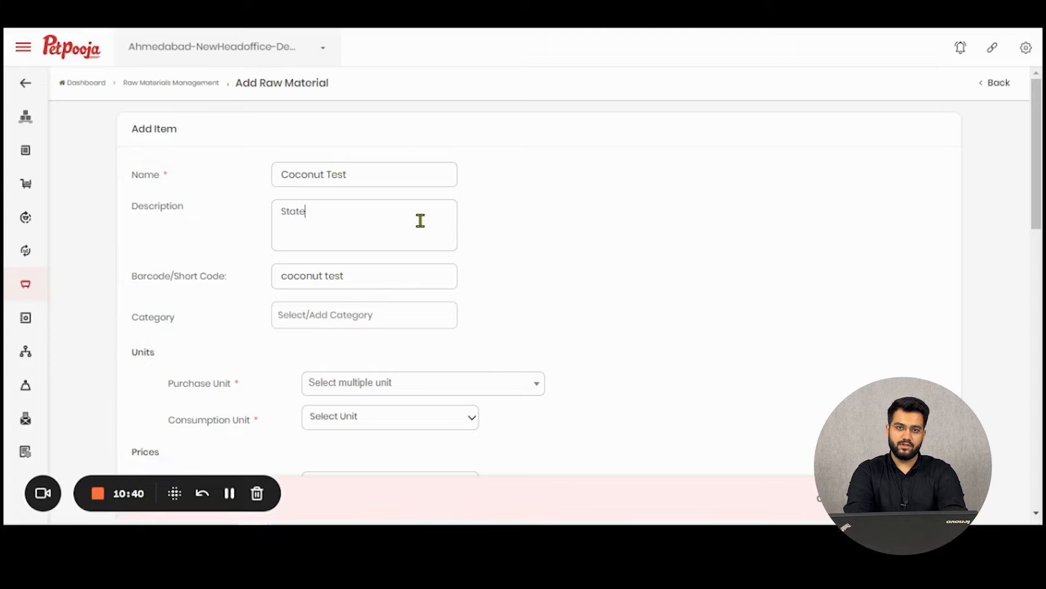
{"action": "type", "text": ": kerala"}
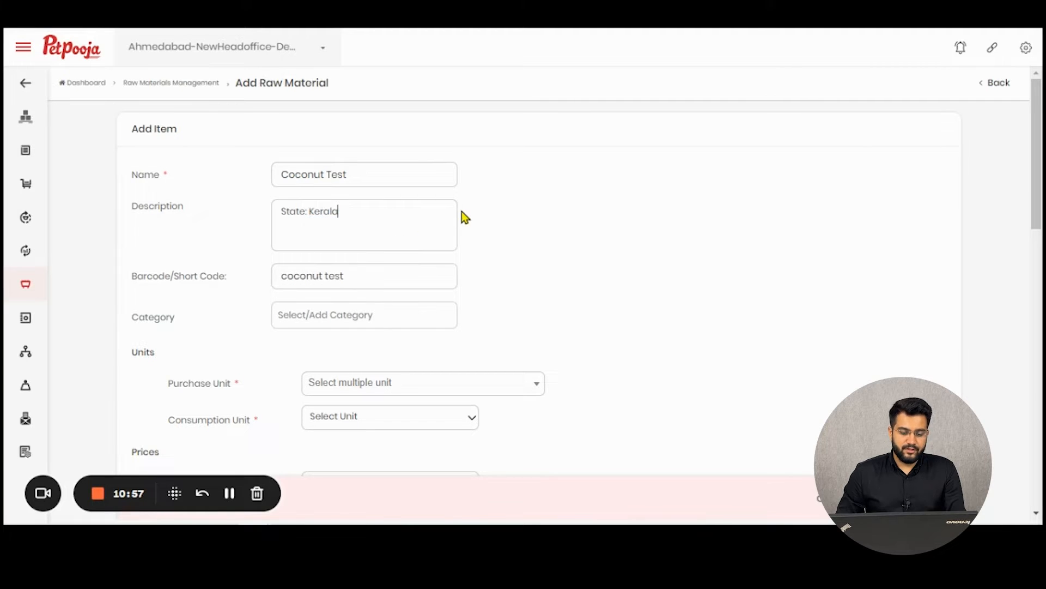
Try category Vegetables with sub category Kg, then begin entering 'New Category' as the category.
{"action": "left_click", "coordinate": [405, 277]}
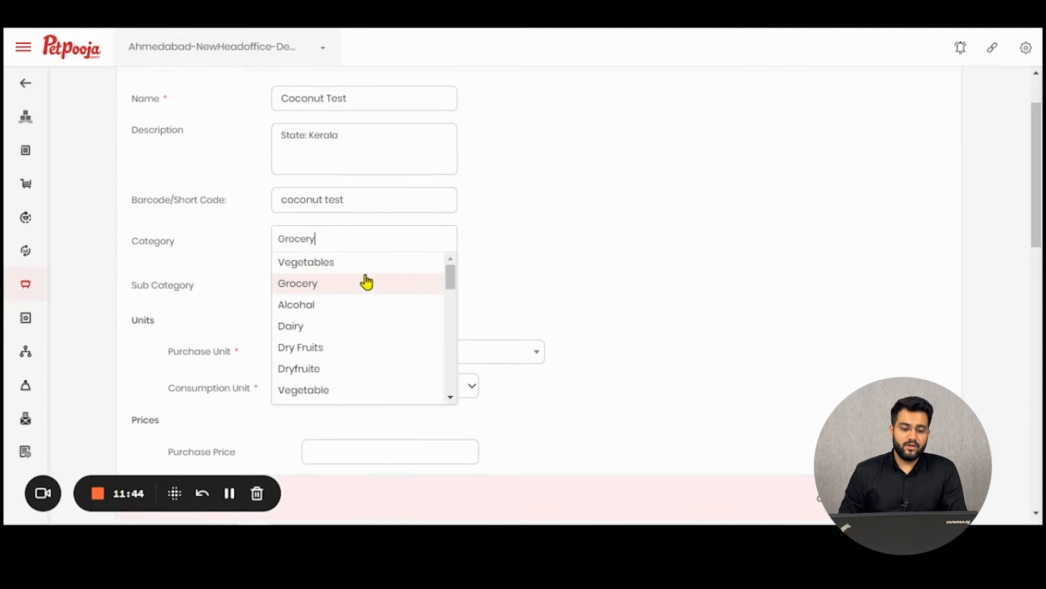
{"action": "left_click", "coordinate": [369, 260]}
{"action": "left_click", "coordinate": [372, 238]}
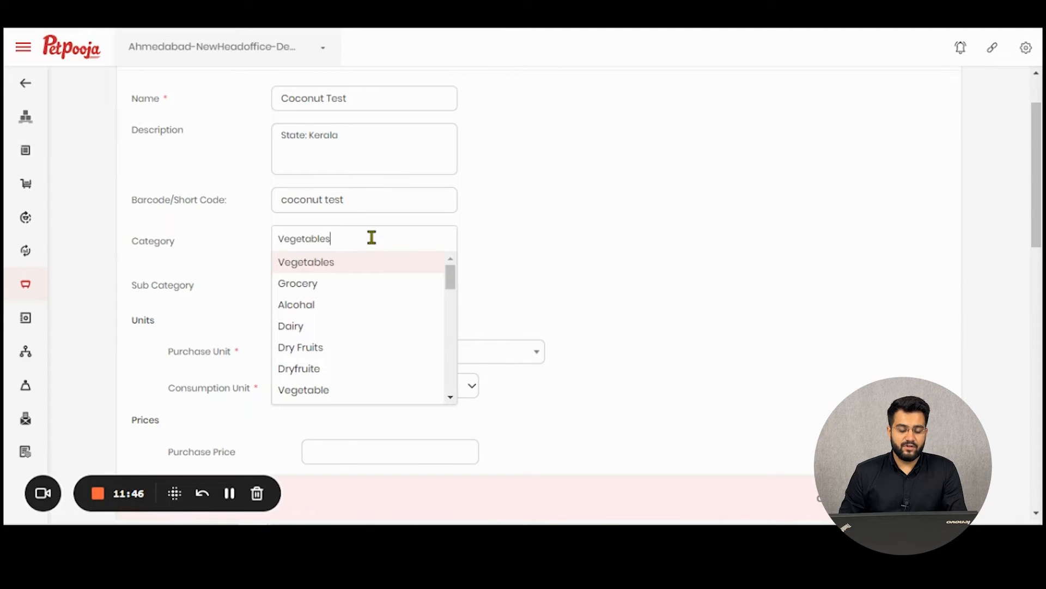
{"action": "key", "text": "BackSpace"}
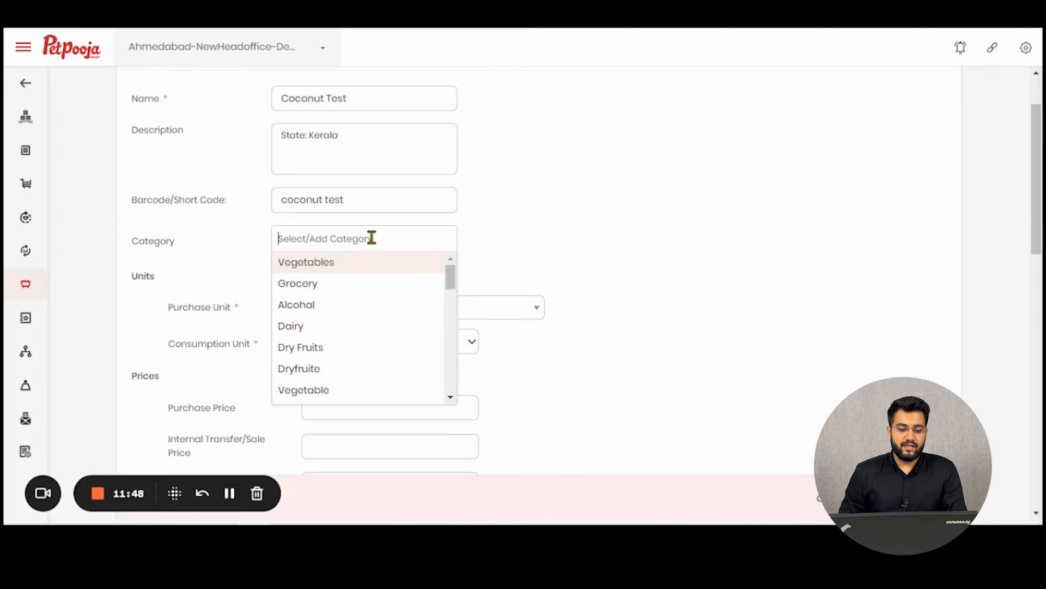
{"action": "left_click", "coordinate": [355, 261]}
{"action": "left_click", "coordinate": [364, 281]}
{"action": "left_click", "coordinate": [354, 310]}
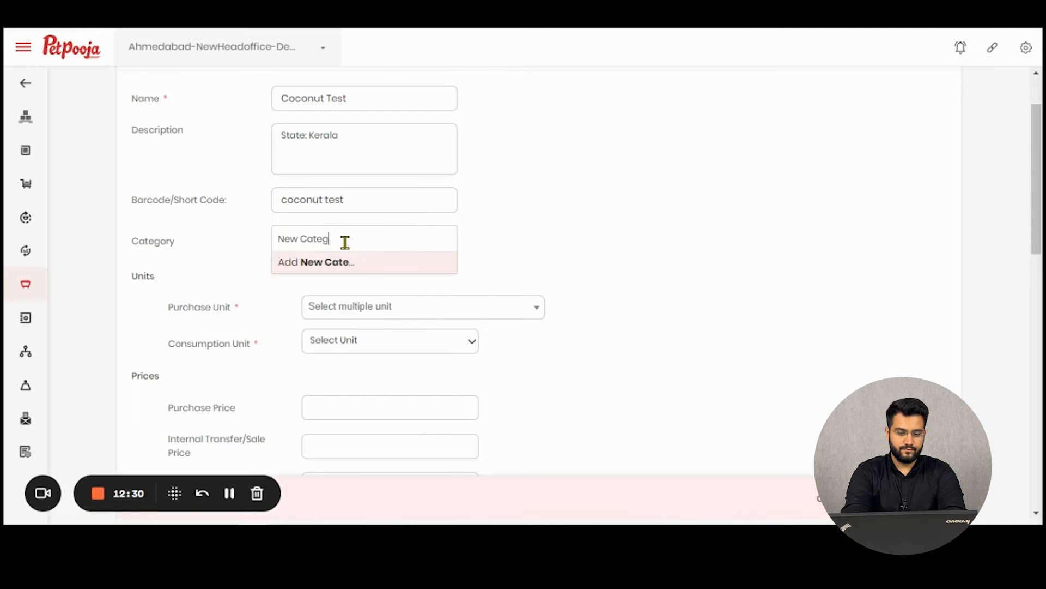
{"action": "type", "text": "ry"}
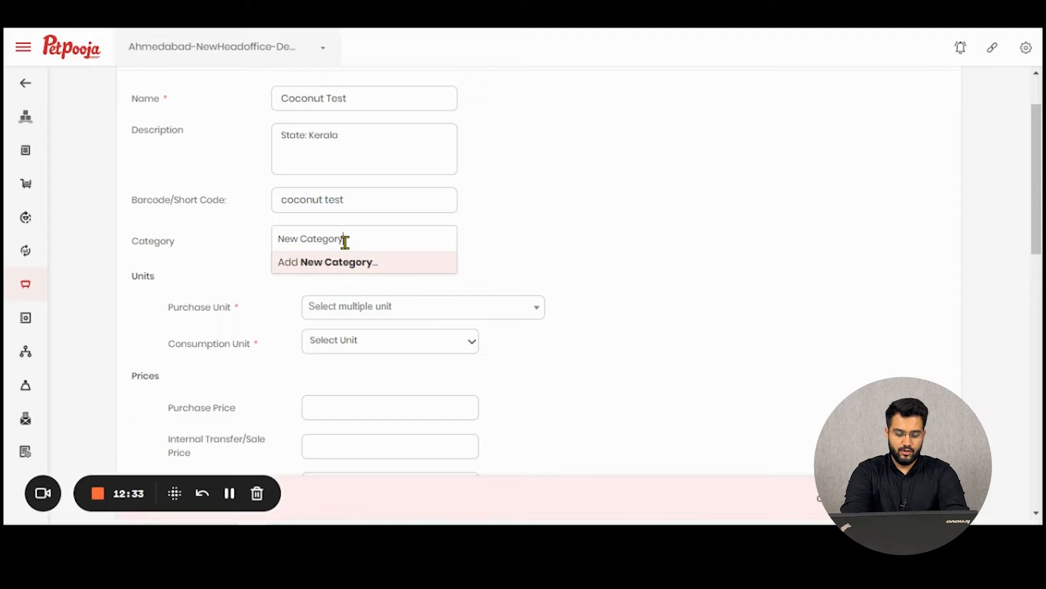
Create category 'New Category' and sub category 'New Sub Category', and set rank to 1.
{"action": "key", "text": "Return"}
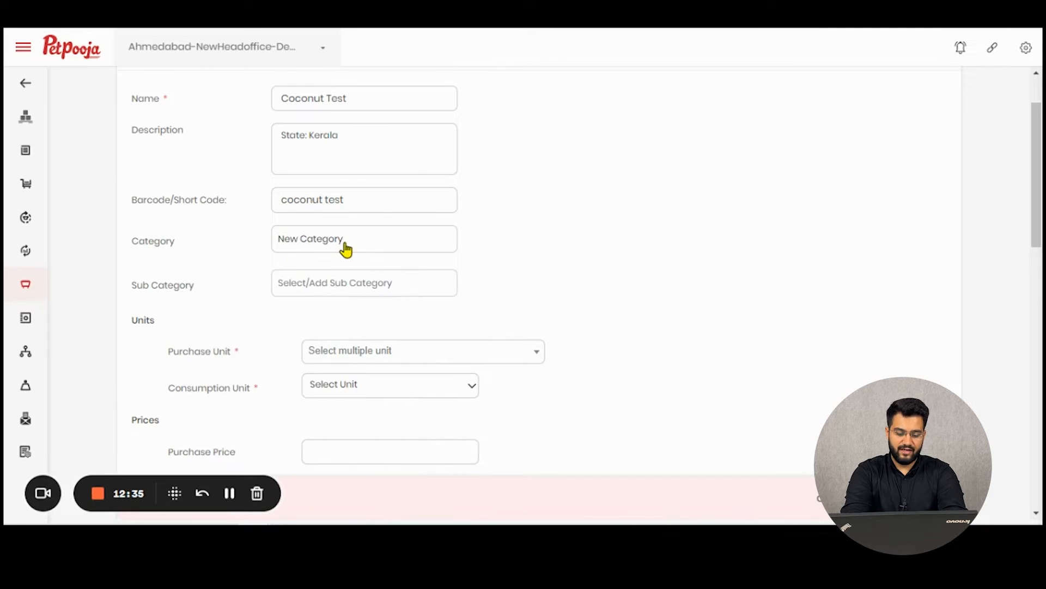
{"action": "left_click", "coordinate": [337, 295]}
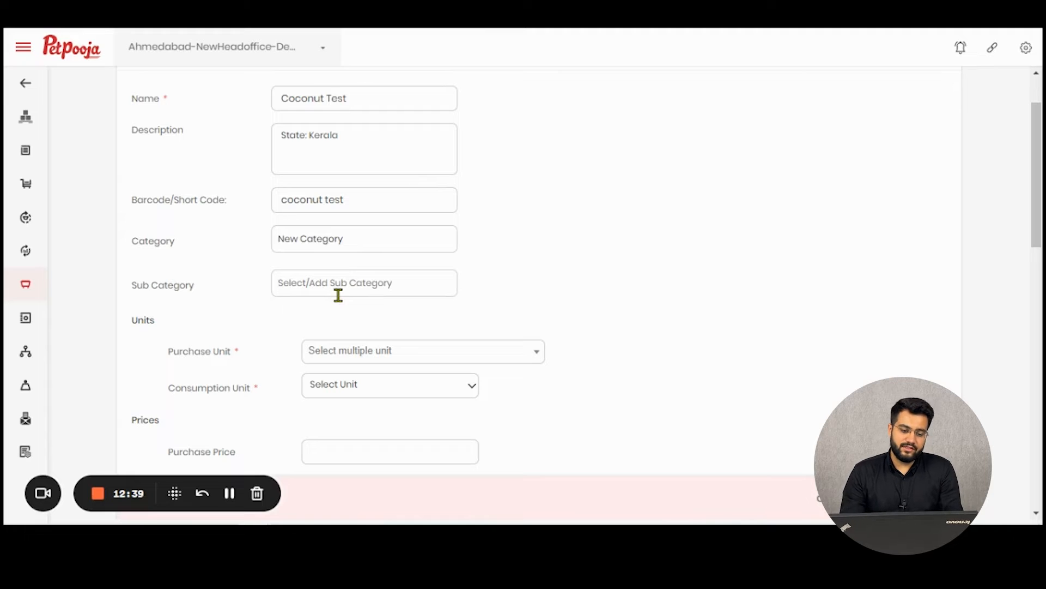
{"action": "type", "text": "New Sub "}
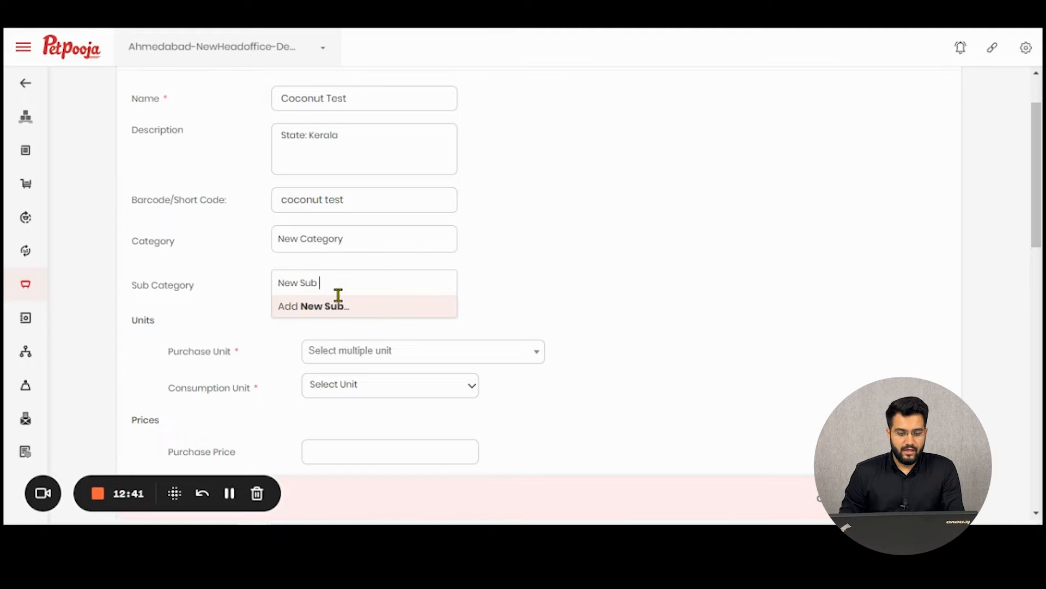
{"action": "type", "text": "Category"}
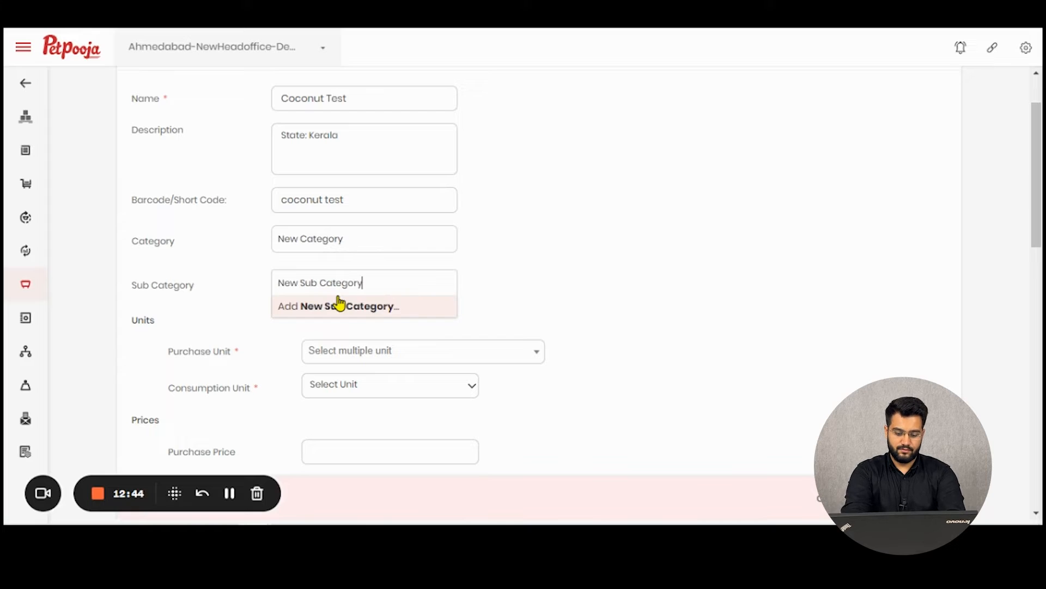
{"action": "left_click", "coordinate": [339, 304]}
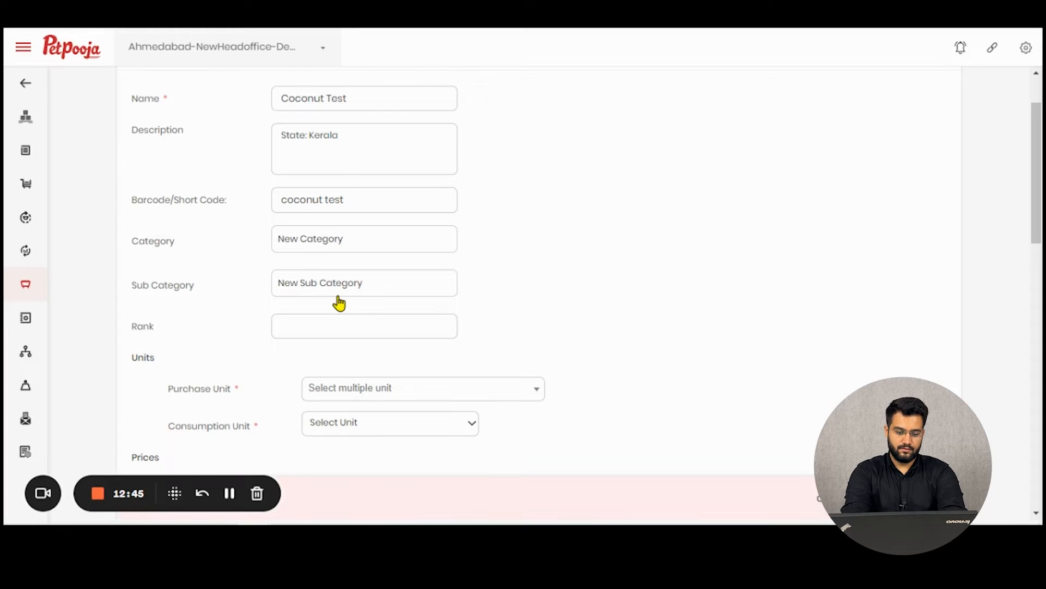
{"action": "left_click", "coordinate": [343, 327]}
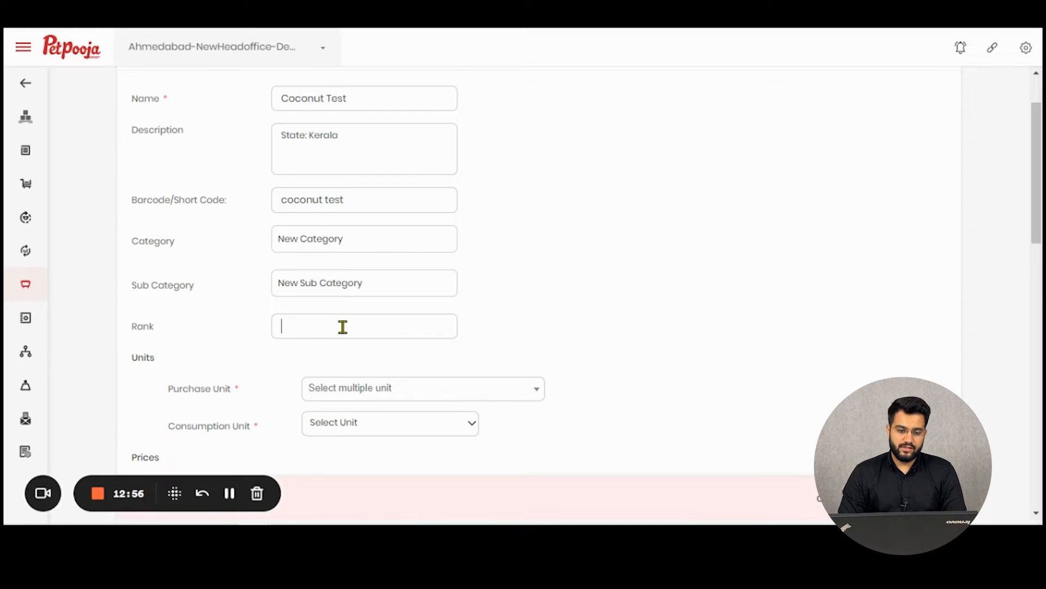
{"action": "type", "text": "1"}
{"action": "scroll", "coordinate": [349, 327], "scroll_direction": "down", "scroll_amount": 3}
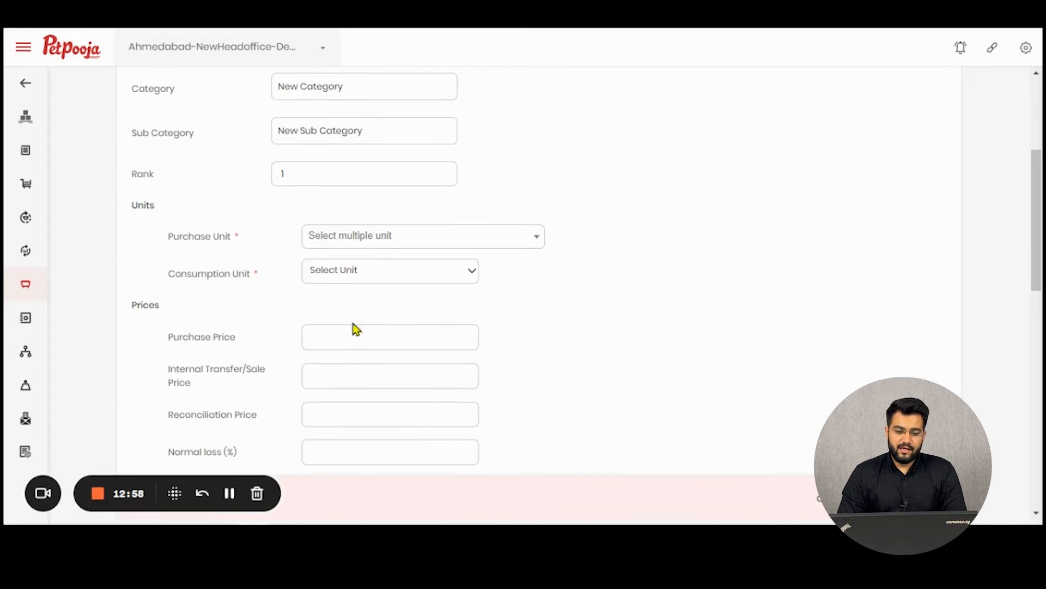
Select Kg and NOS as the Coconut Test purchase units.
{"action": "left_click", "coordinate": [384, 238]}
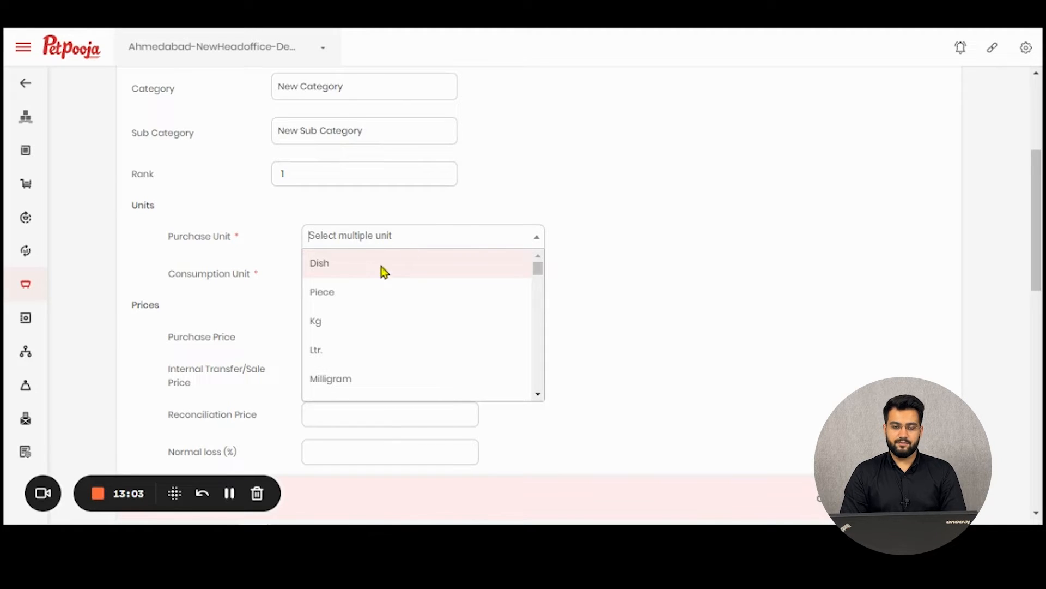
{"action": "left_click", "coordinate": [463, 218]}
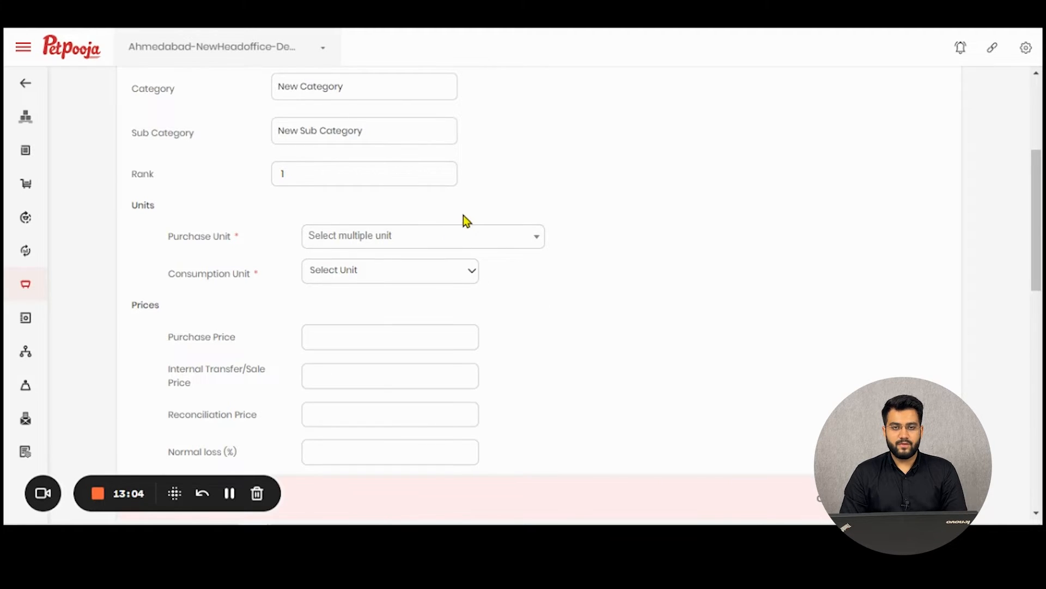
{"action": "left_click", "coordinate": [335, 243]}
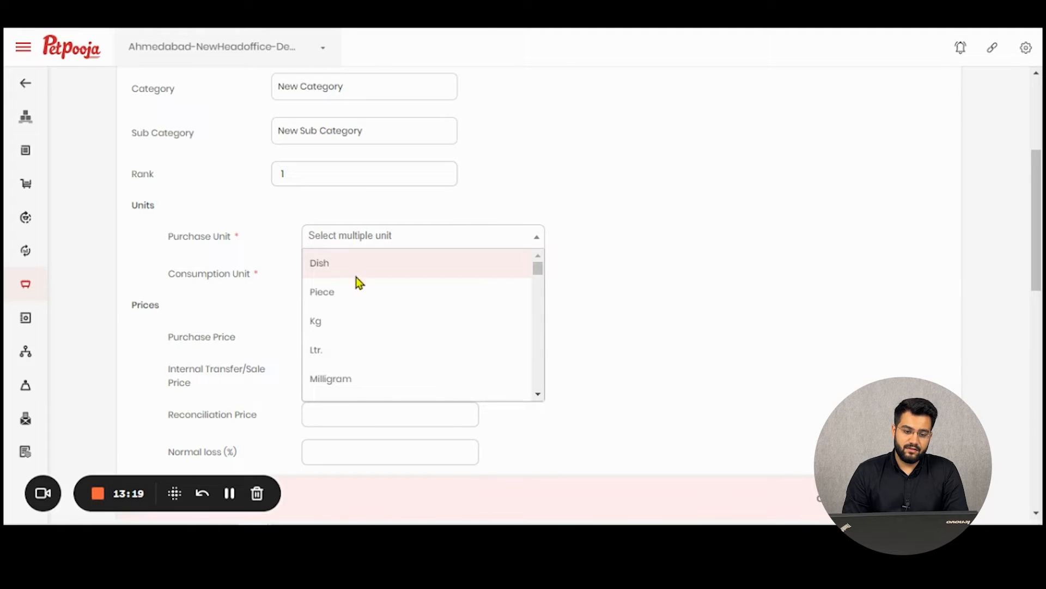
{"action": "left_click", "coordinate": [359, 333]}
{"action": "left_click", "coordinate": [389, 236]}
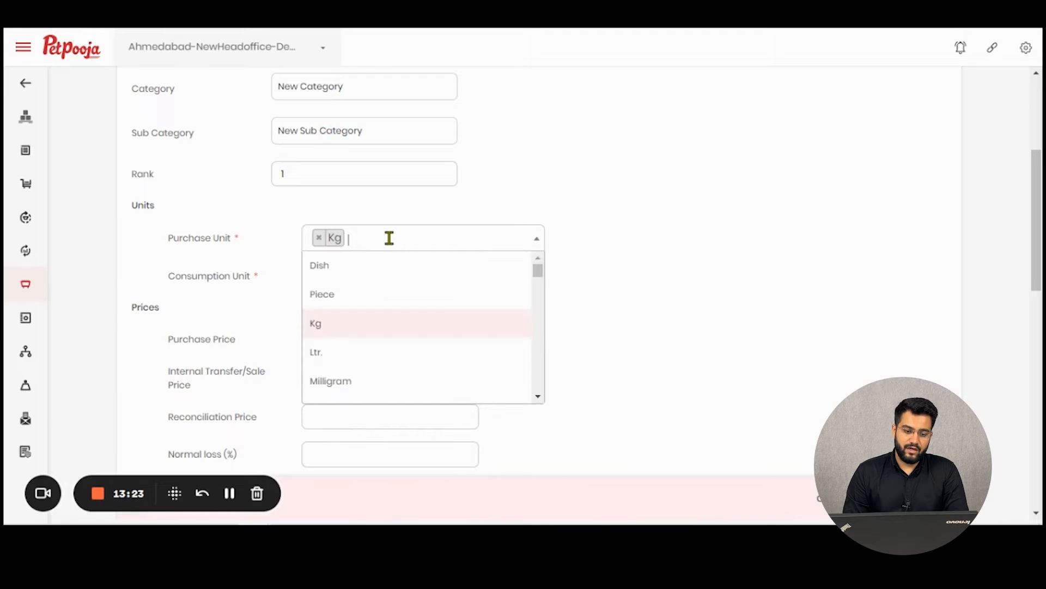
{"action": "scroll", "coordinate": [361, 352], "scroll_direction": "down", "scroll_amount": 3}
{"action": "scroll", "coordinate": [357, 355], "scroll_direction": "down", "scroll_amount": 4}
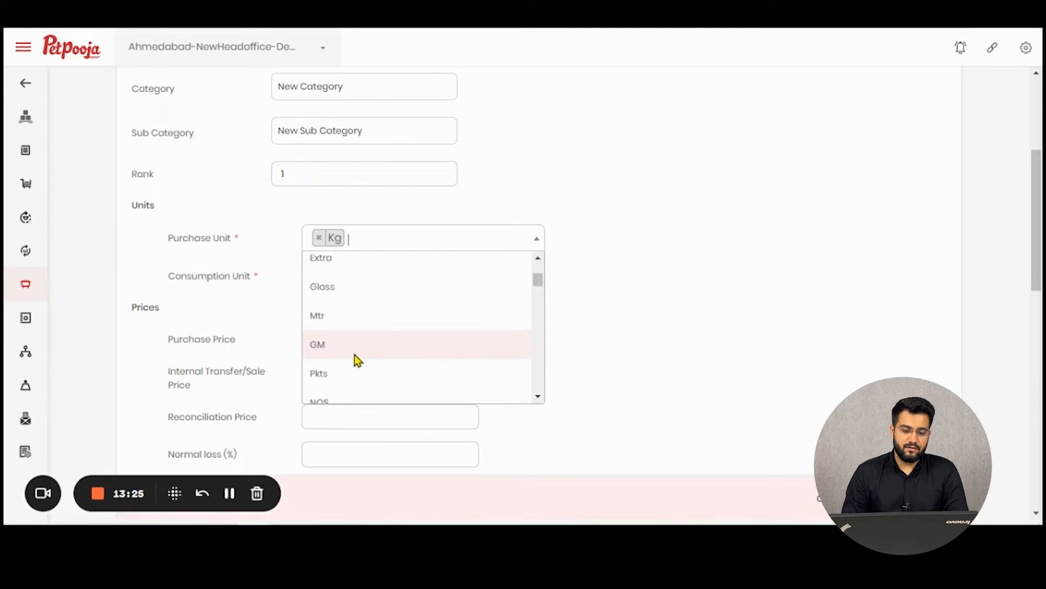
{"action": "left_click", "coordinate": [354, 352]}
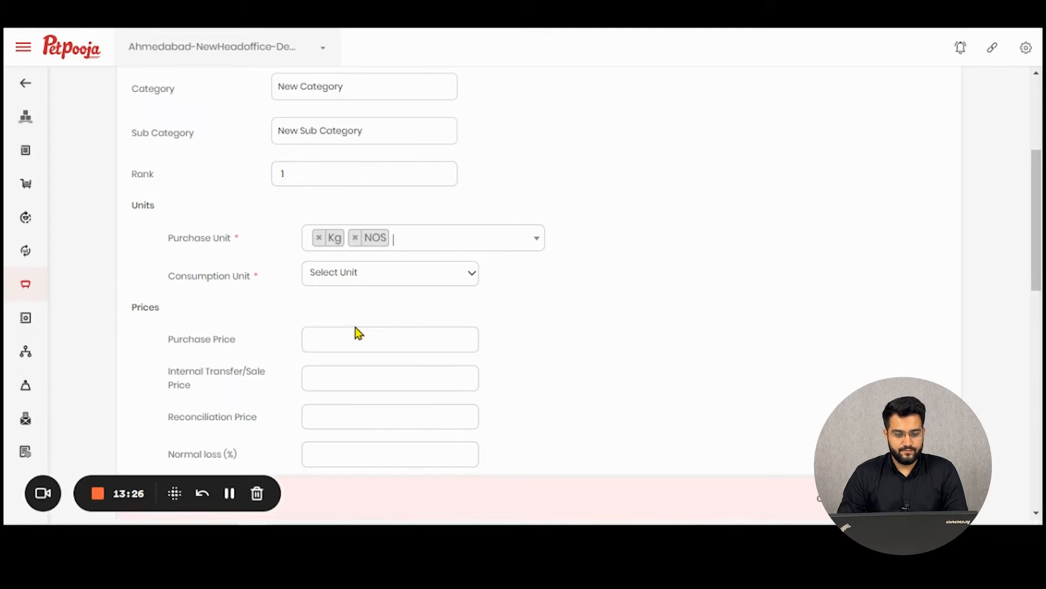
Choose GM as the consumption unit.
{"action": "left_click", "coordinate": [380, 277]}
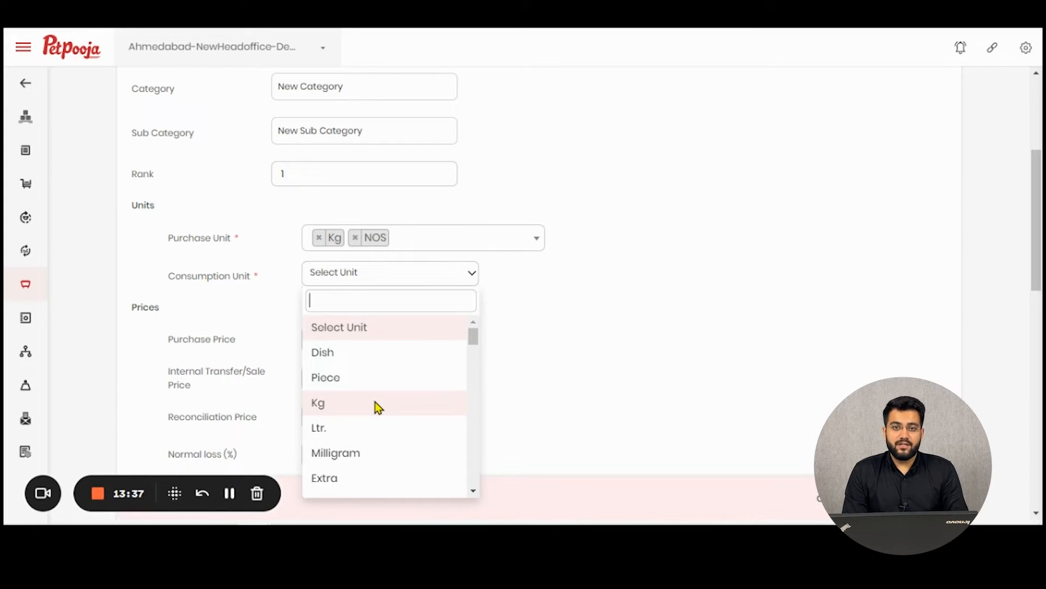
{"action": "scroll", "coordinate": [396, 399], "scroll_direction": "down", "scroll_amount": 1}
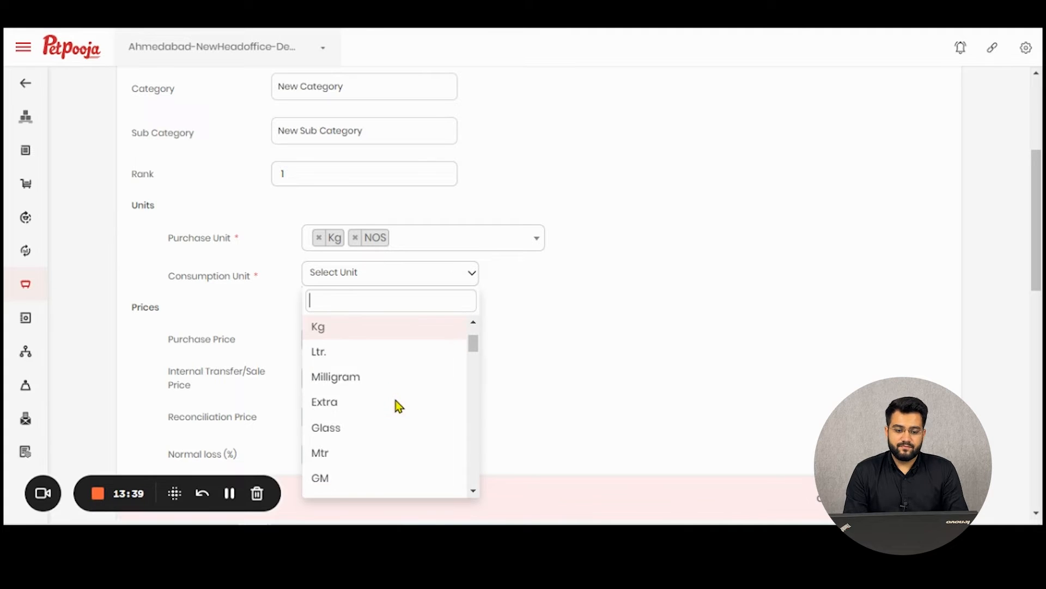
{"action": "scroll", "coordinate": [373, 423], "scroll_direction": "down", "scroll_amount": 2}
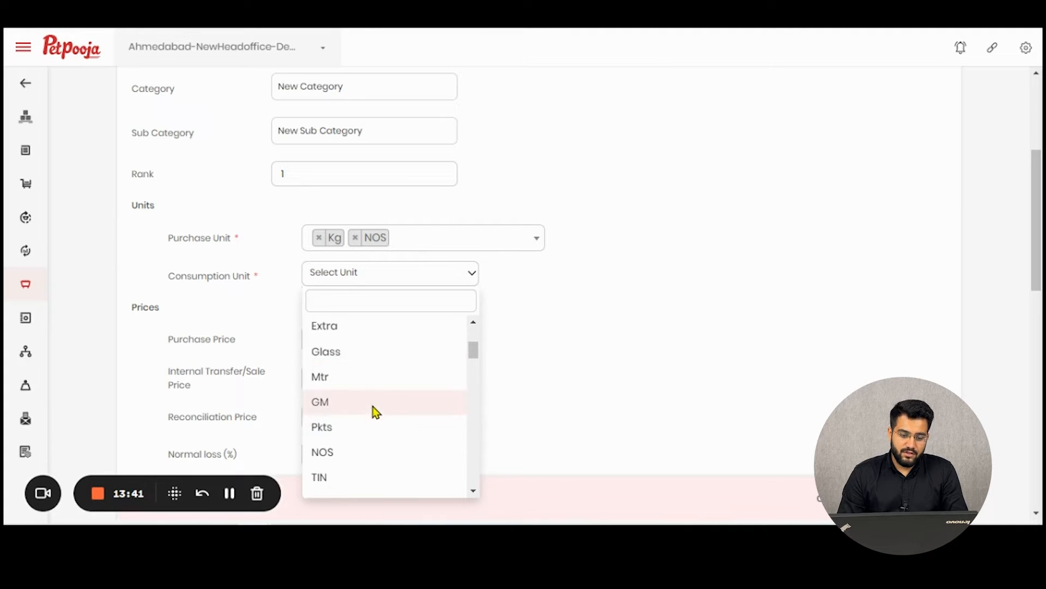
{"action": "left_click", "coordinate": [374, 409]}
{"action": "scroll", "coordinate": [574, 297], "scroll_direction": "down", "scroll_amount": 3}
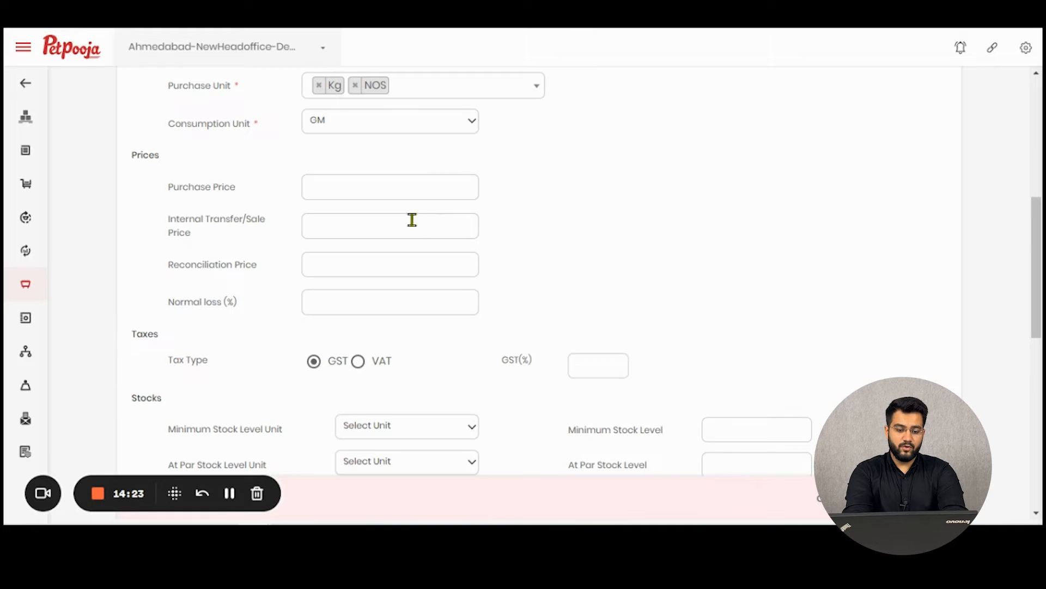
Enter 100 as the Purchase Price and 120 as the Internal Transfer/Sale Price.
{"action": "left_click", "coordinate": [430, 192]}
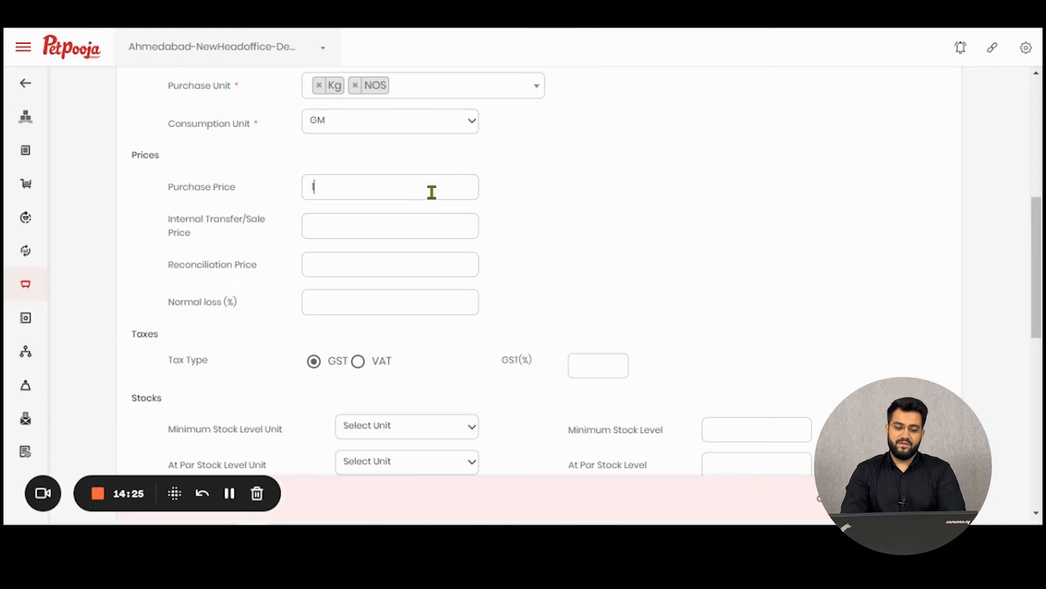
{"action": "type", "text": "100"}
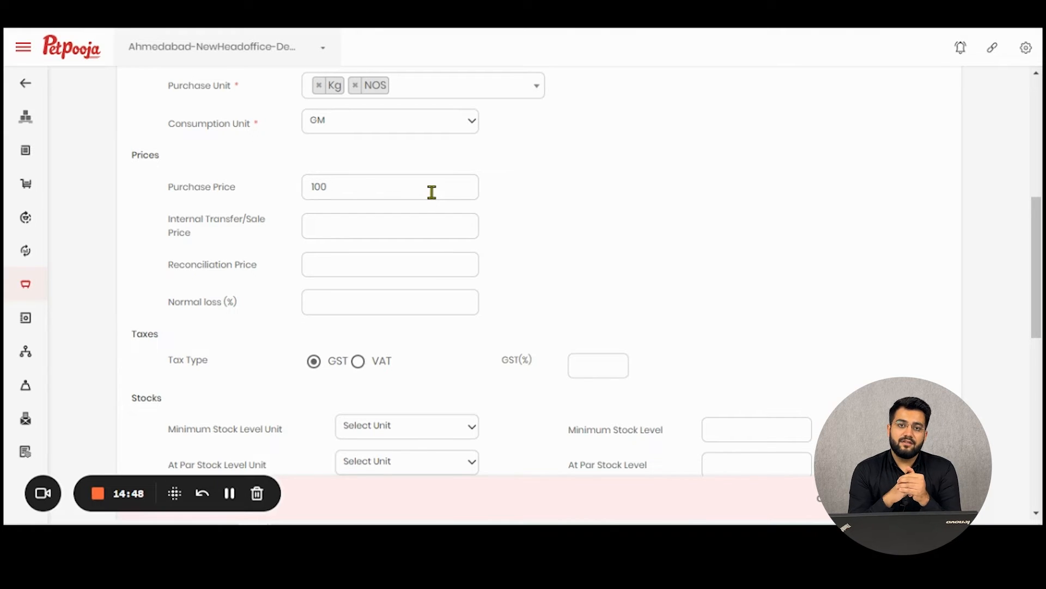
{"action": "left_click", "coordinate": [420, 223]}
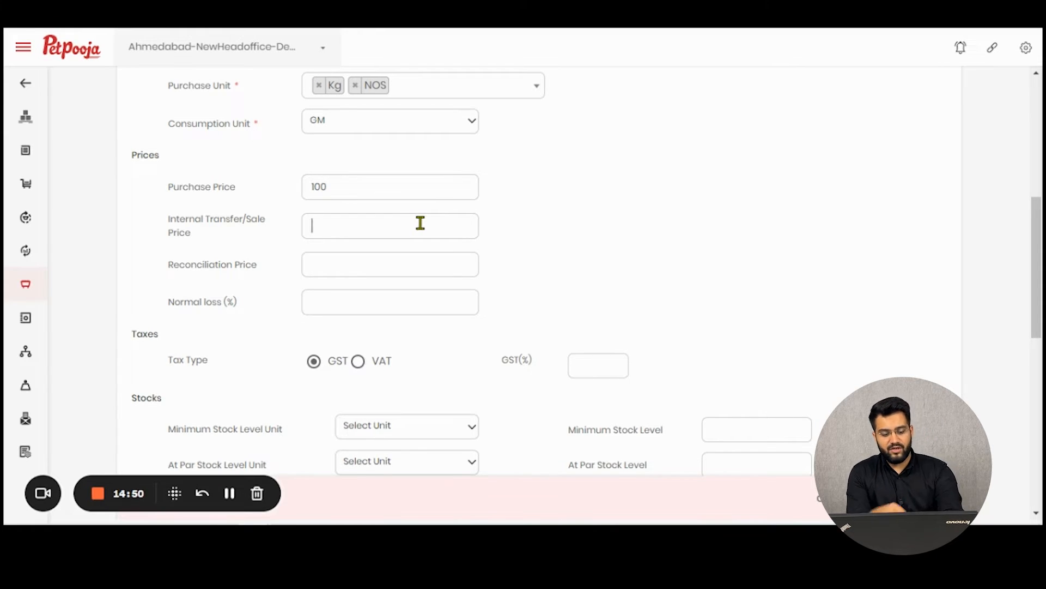
{"action": "type", "text": "120"}
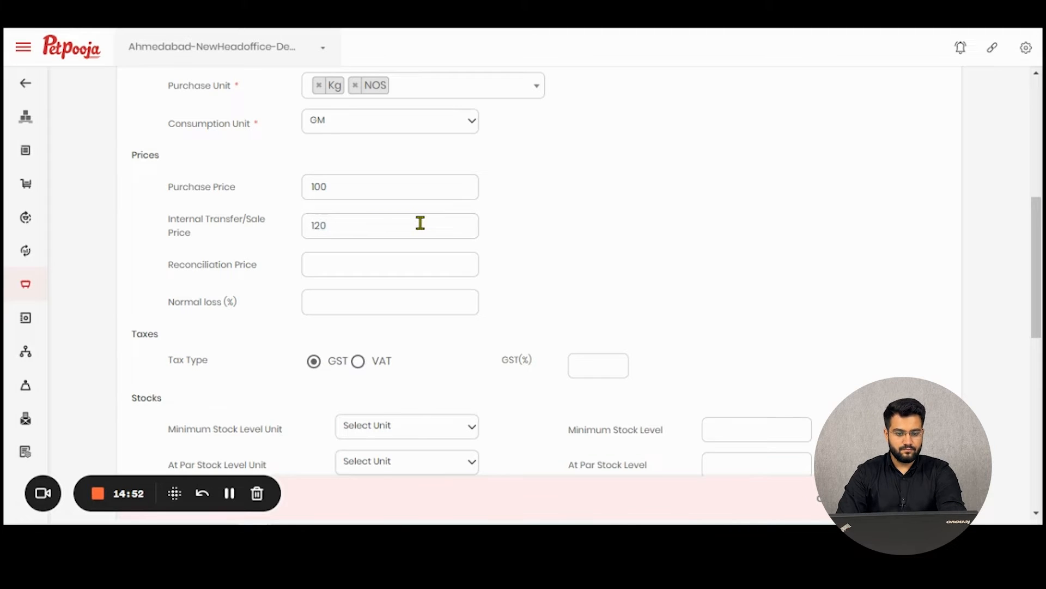
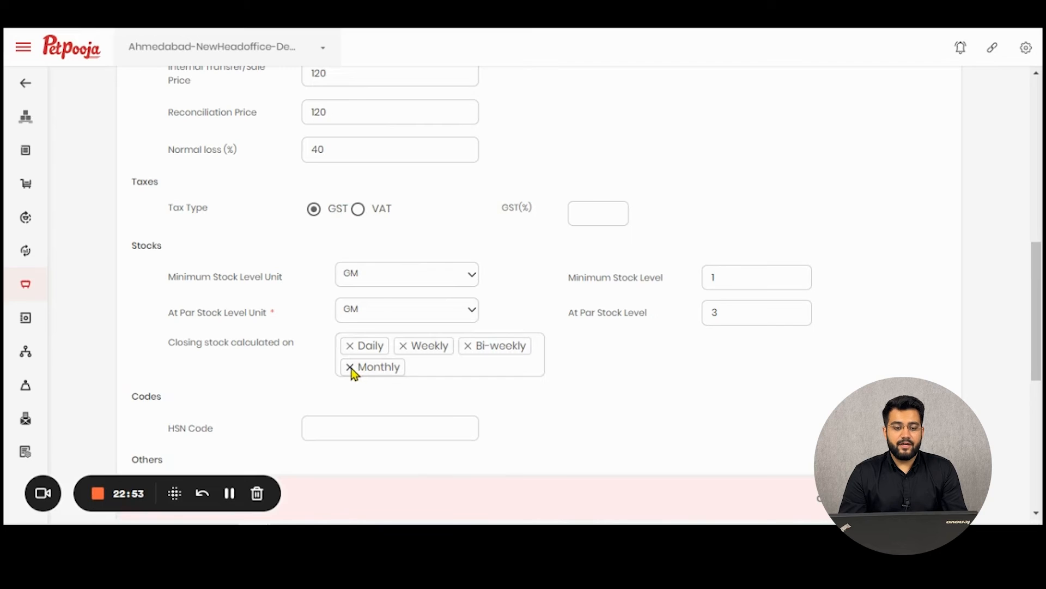
Remove Monthly and Weekly from the closing-stock periods, leaving Daily and Bi-weekly.
{"action": "left_click", "coordinate": [351, 366]}
{"action": "left_click", "coordinate": [404, 347]}
{"action": "left_click", "coordinate": [549, 364]}
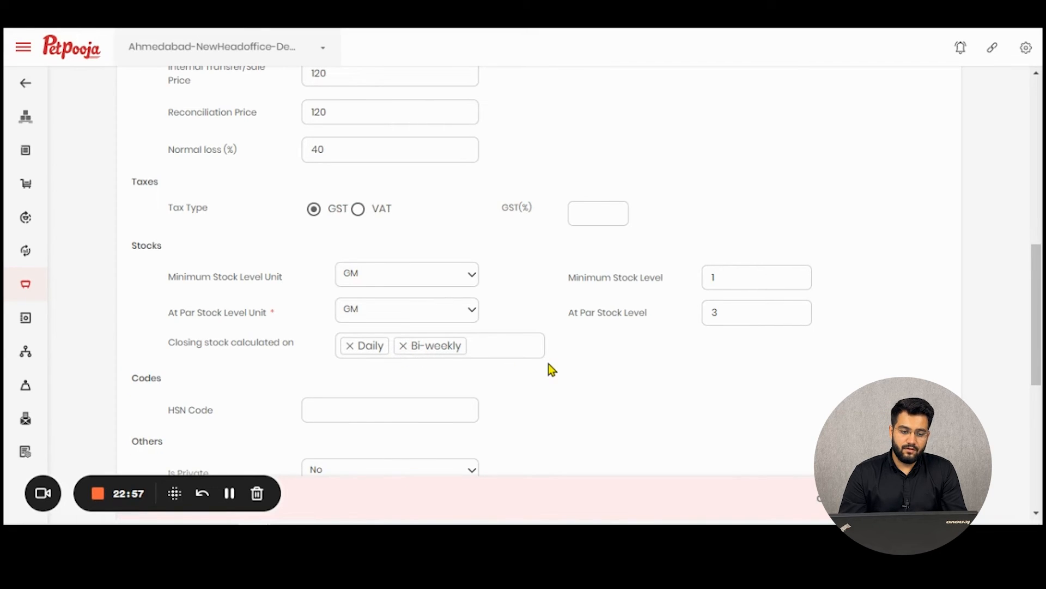
Scroll down the raw-material form and select the HSN Code field.
{"action": "scroll", "coordinate": [552, 369], "scroll_direction": "down", "scroll_amount": 3}
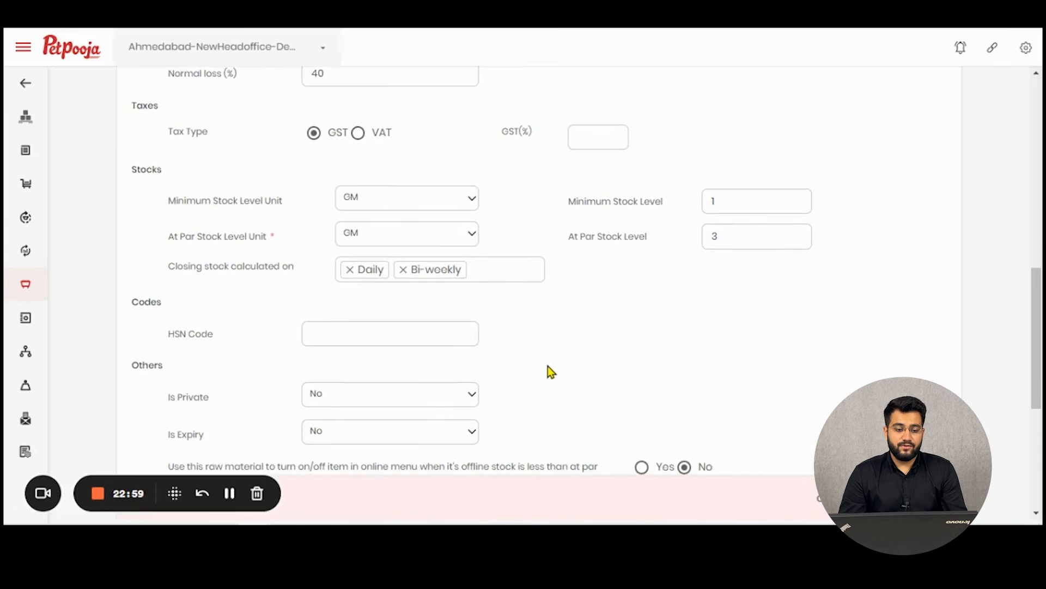
{"action": "scroll", "coordinate": [597, 319], "scroll_direction": "down", "scroll_amount": 1}
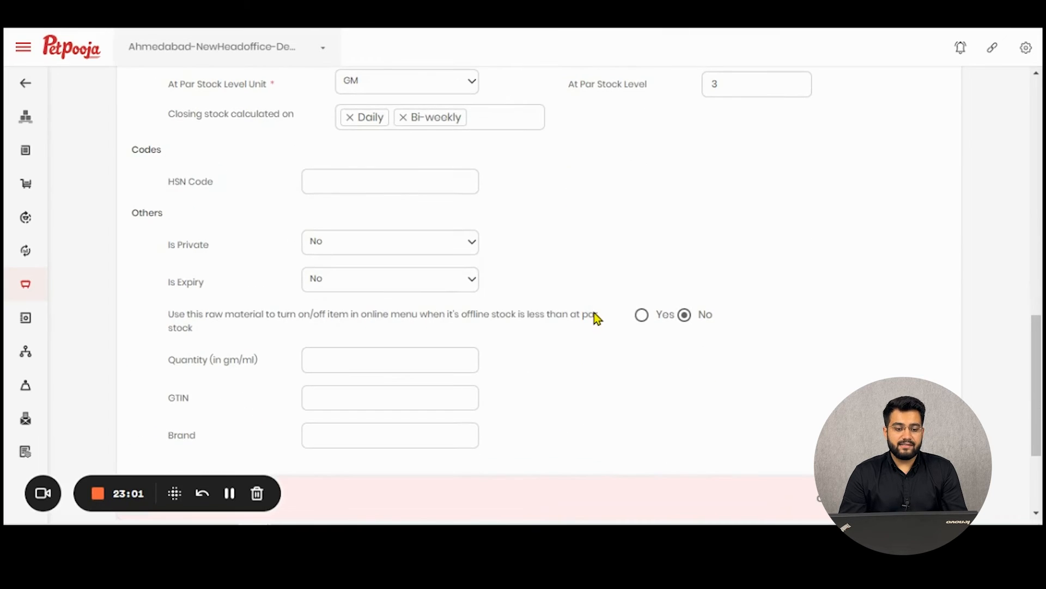
{"action": "left_click", "coordinate": [468, 192]}
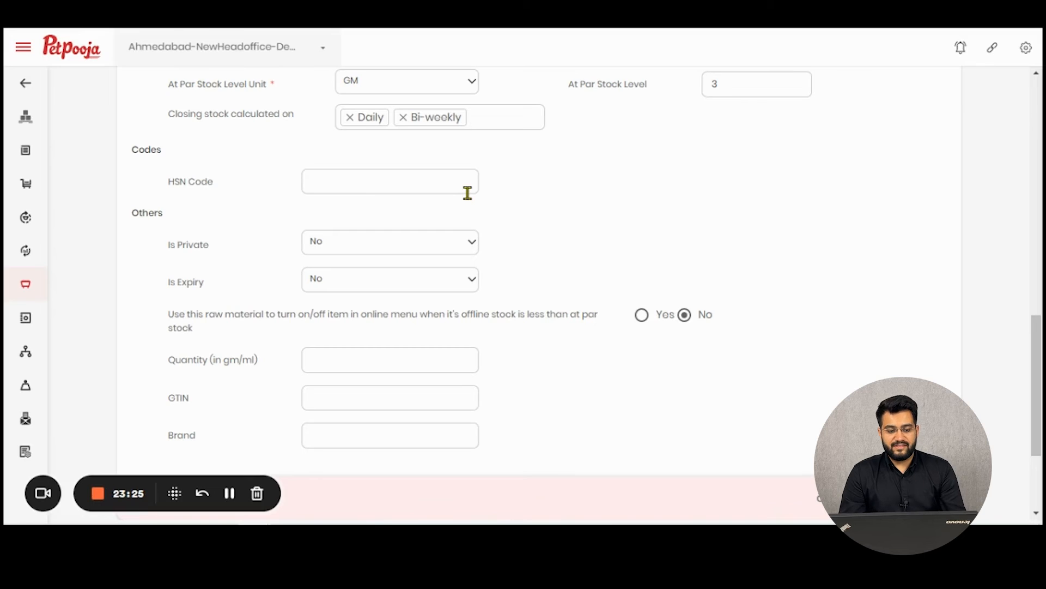
Enter HSN code 1234 and set Is Private to Yes.
{"action": "type", "text": "1234"}
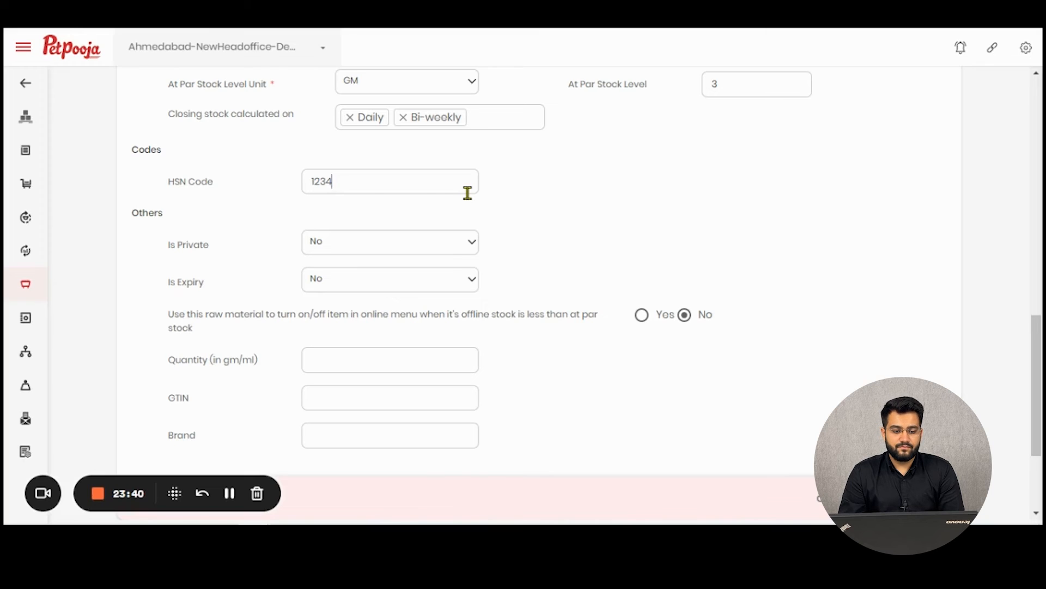
{"action": "left_click", "coordinate": [399, 244]}
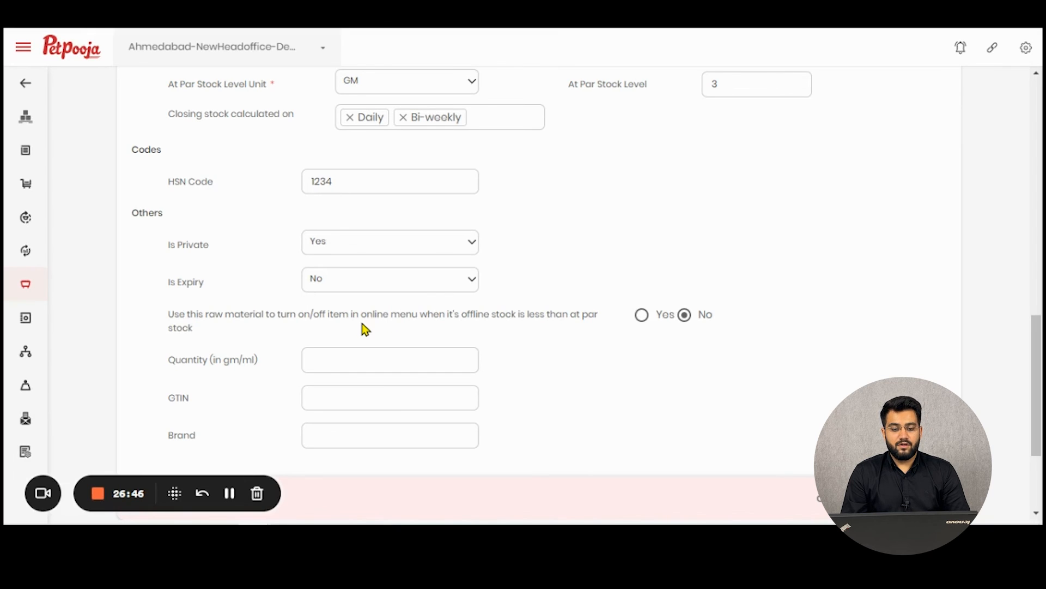
Let low stock switch online menu items off, then save the raw material.
{"action": "scroll", "coordinate": [617, 332], "scroll_direction": "down", "scroll_amount": 3}
{"action": "left_click", "coordinate": [652, 160]}
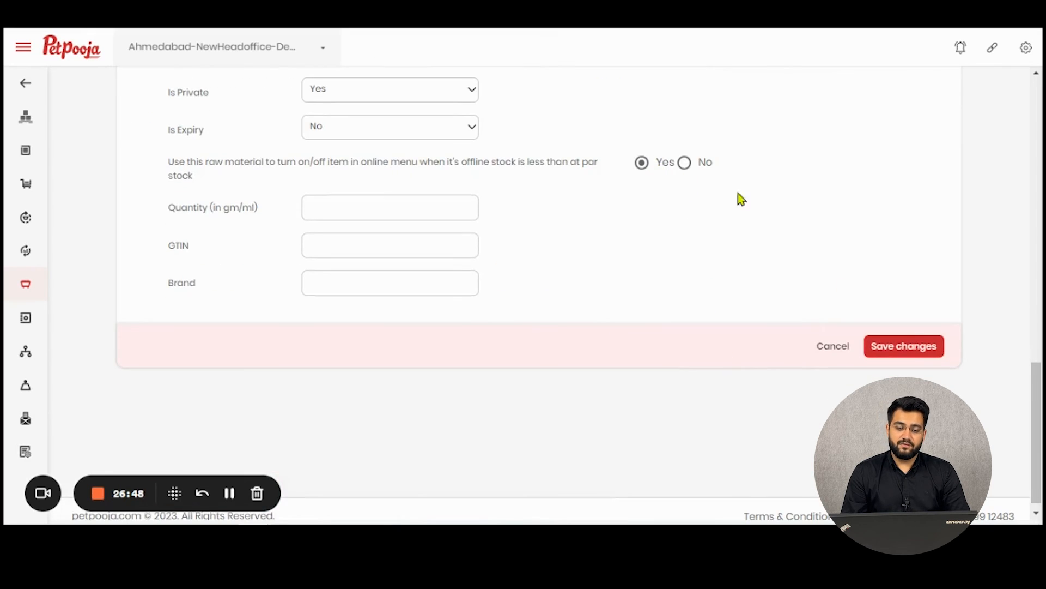
{"action": "left_click", "coordinate": [903, 361]}
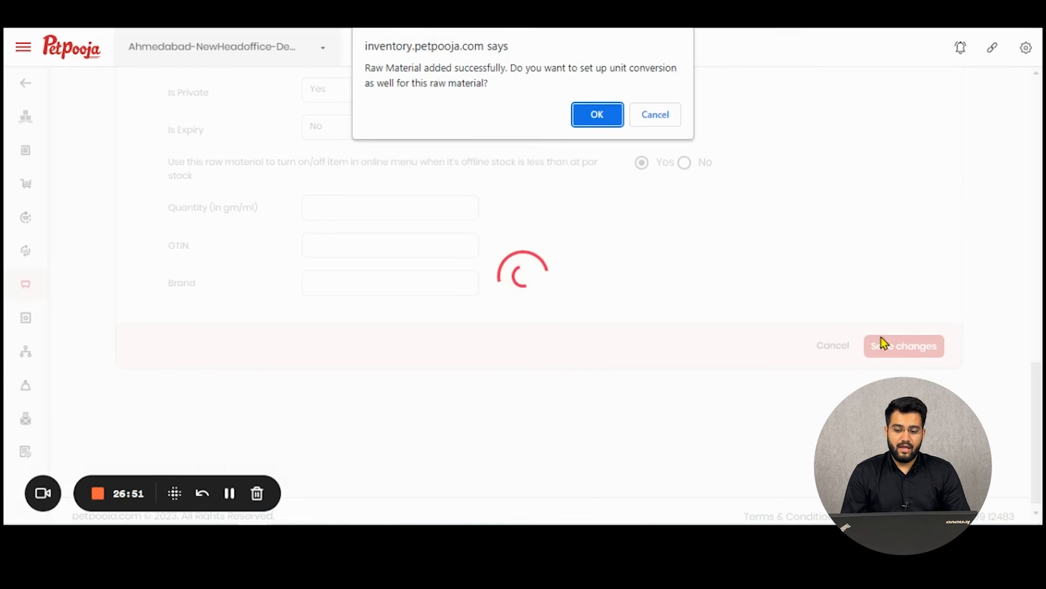
Accept setting up unit conversions now and scroll to the conversion section.
{"action": "left_click", "coordinate": [597, 116]}
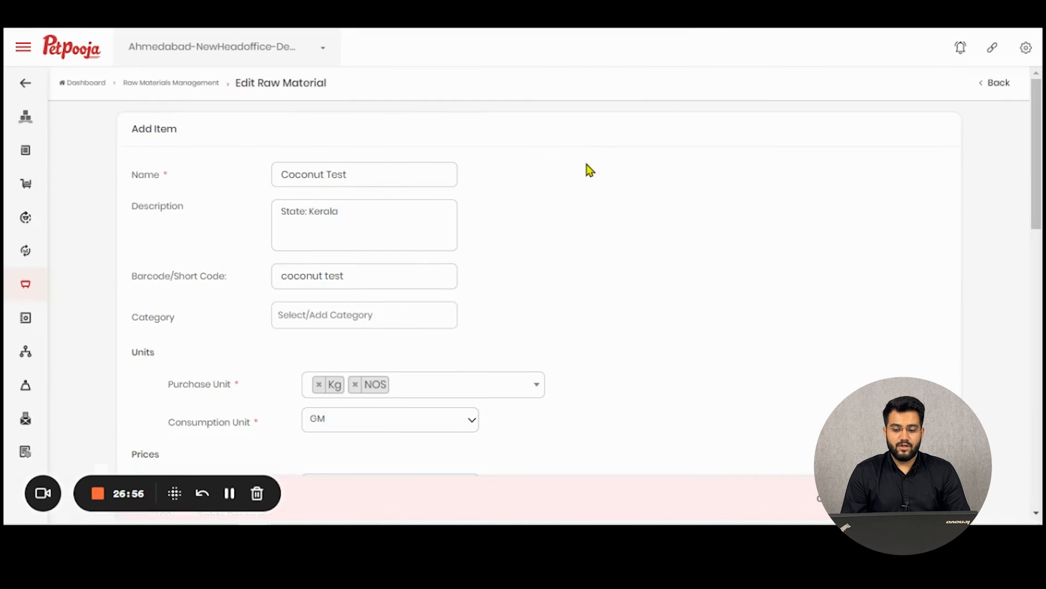
{"action": "scroll", "coordinate": [589, 169], "scroll_direction": "down", "scroll_amount": 15}
{"action": "scroll", "coordinate": [620, 286], "scroll_direction": "down", "scroll_amount": 3}
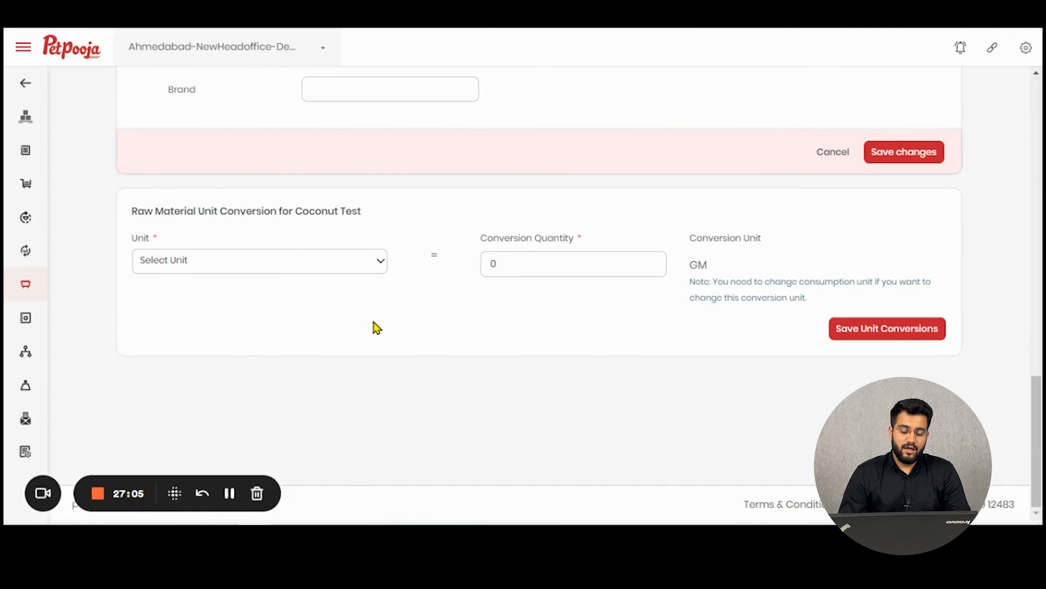
Choose Kg as the conversion unit with a conversion quantity of 100.
{"action": "left_click", "coordinate": [343, 258]}
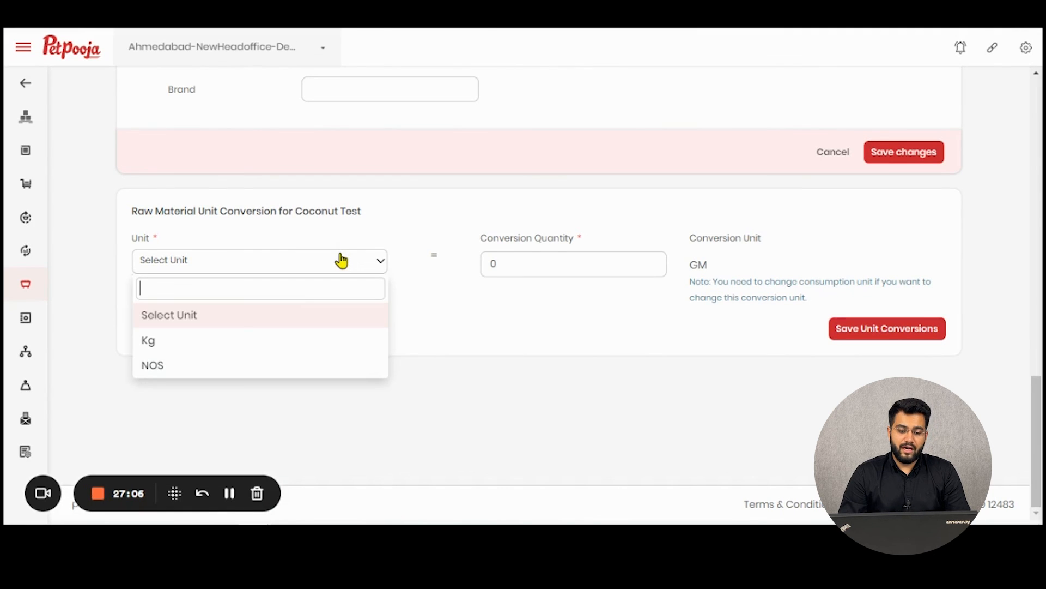
{"action": "left_click", "coordinate": [177, 348]}
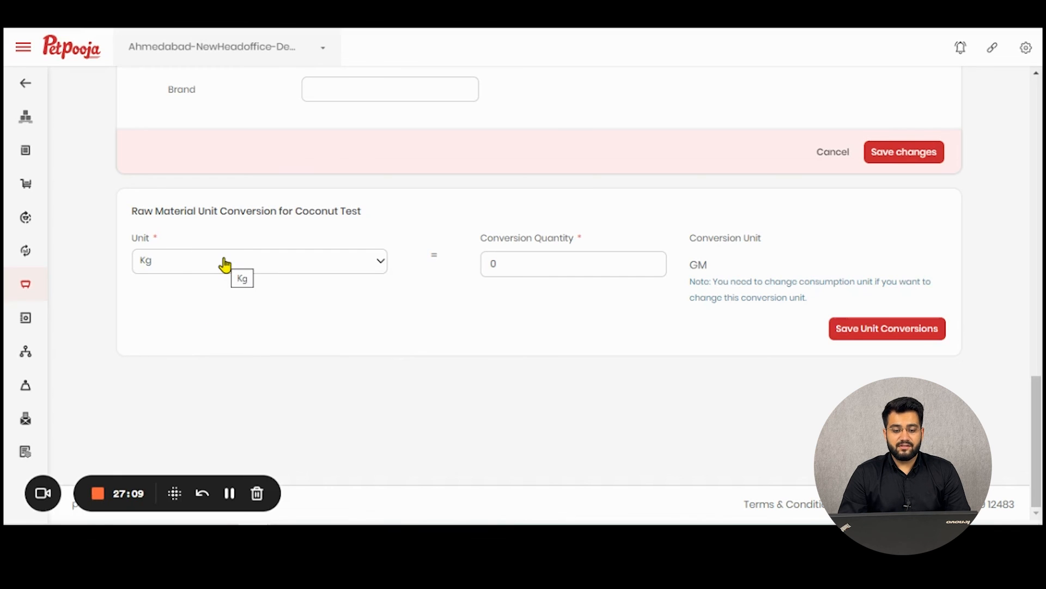
{"action": "left_click", "coordinate": [488, 267]}
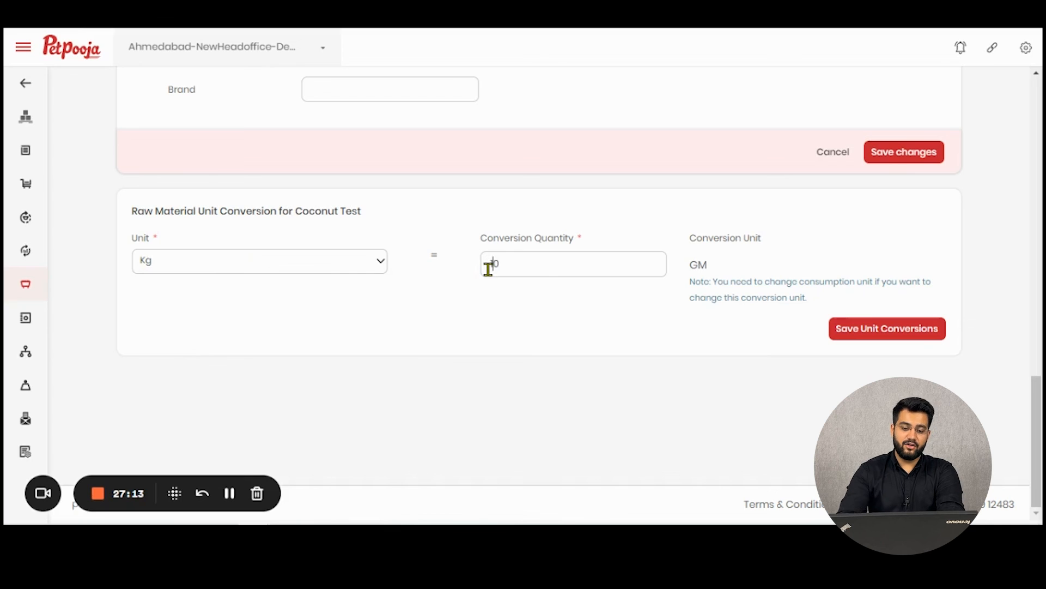
{"action": "type", "text": "1000"}
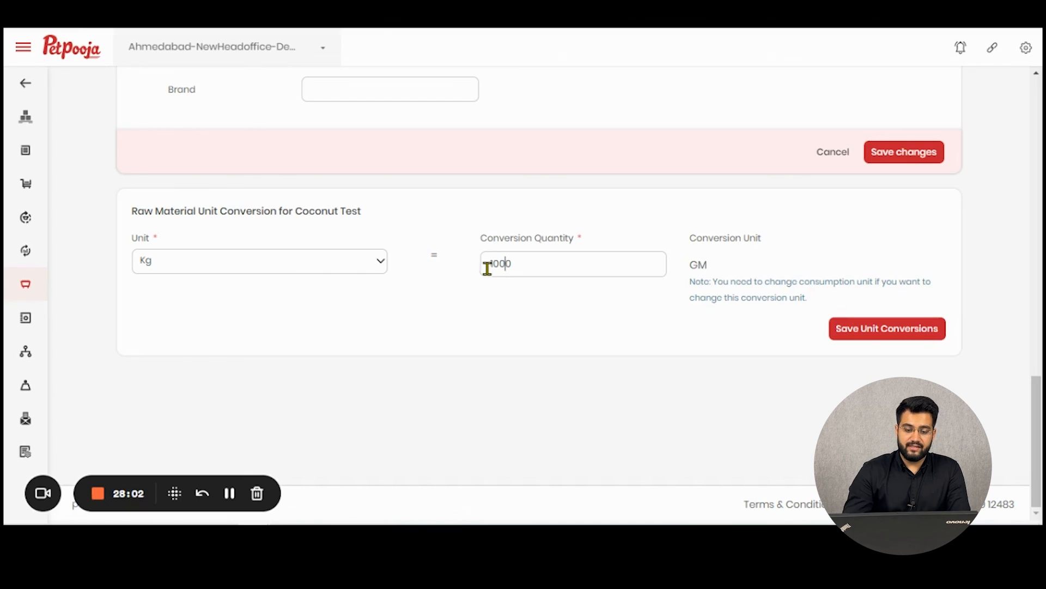
Switch the conversion unit to NOS with quantity 100 GM, noting the consumption-unit note.
{"action": "left_click", "coordinate": [349, 268]}
{"action": "left_click", "coordinate": [300, 366]}
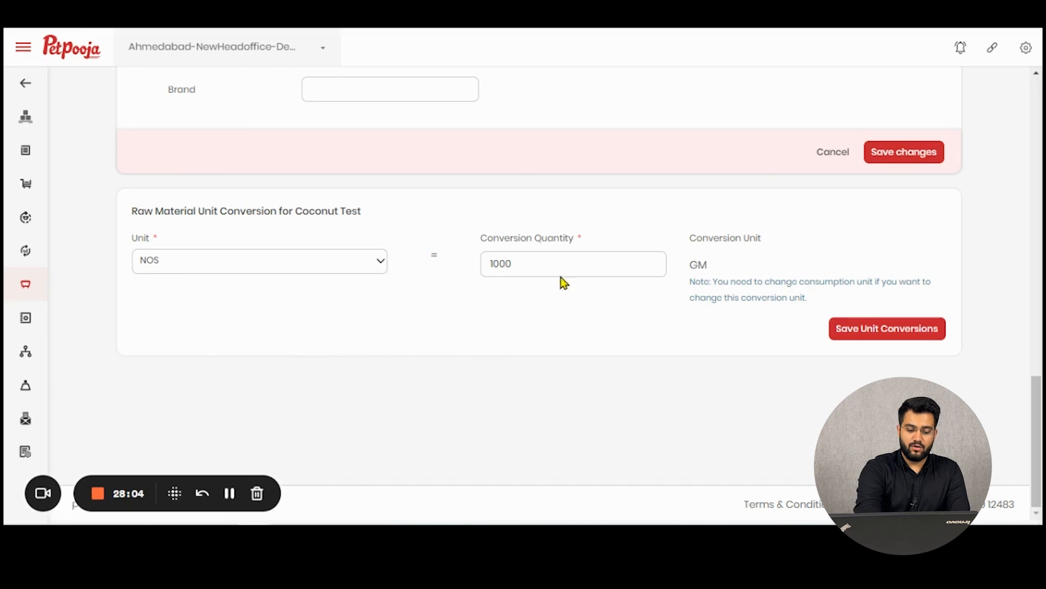
{"action": "left_click", "coordinate": [552, 270]}
{"action": "key", "text": "BackSpace"}
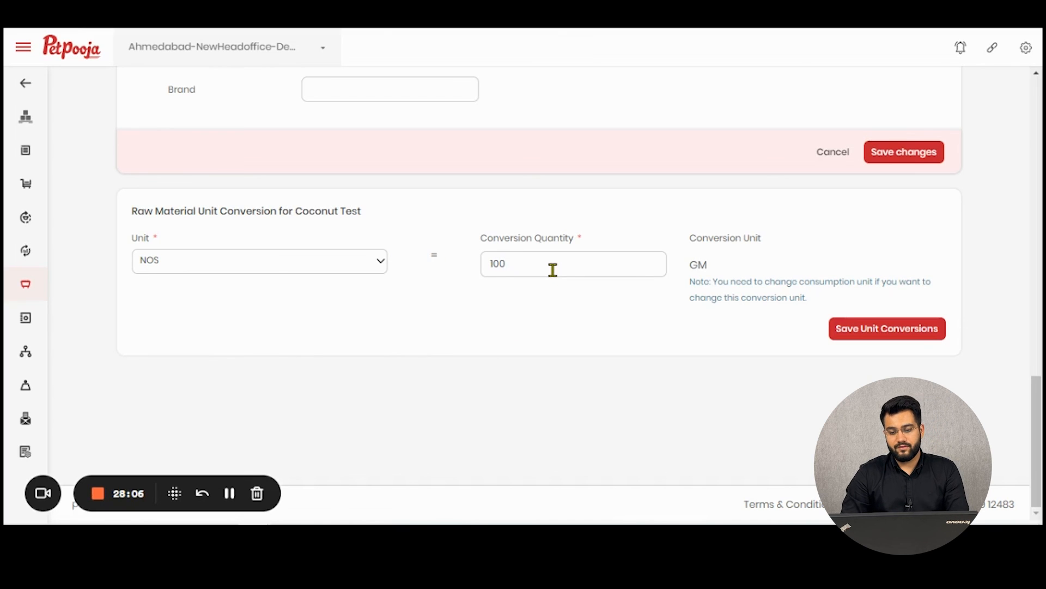
{"action": "left_click_drag", "start_coordinate": [712, 281], "coordinate": [813, 299]}
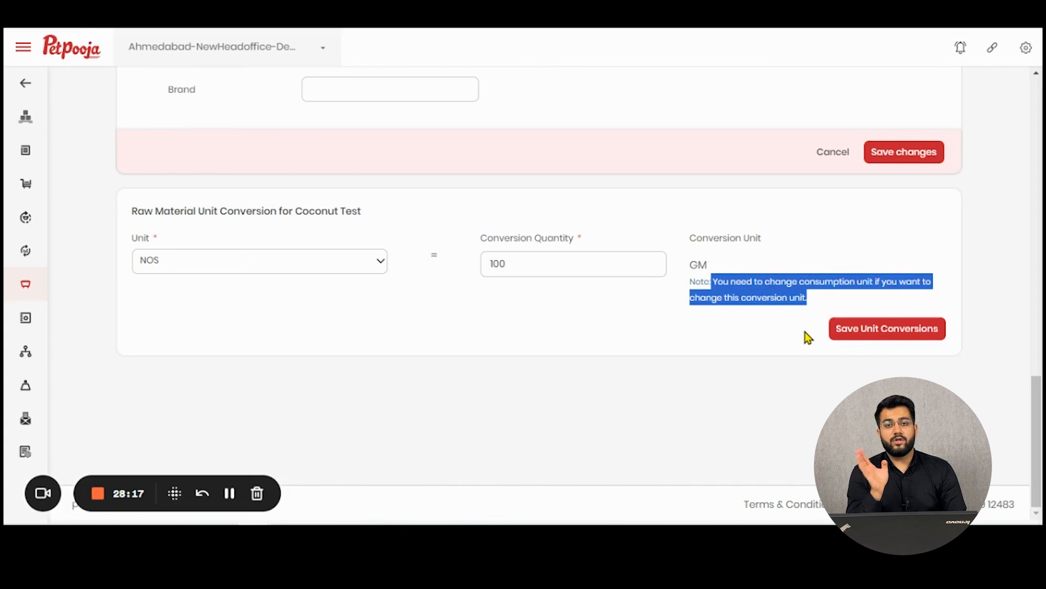
Review the consumption unit options without changing anything.
{"action": "scroll", "coordinate": [507, 349], "scroll_direction": "up", "scroll_amount": 10}
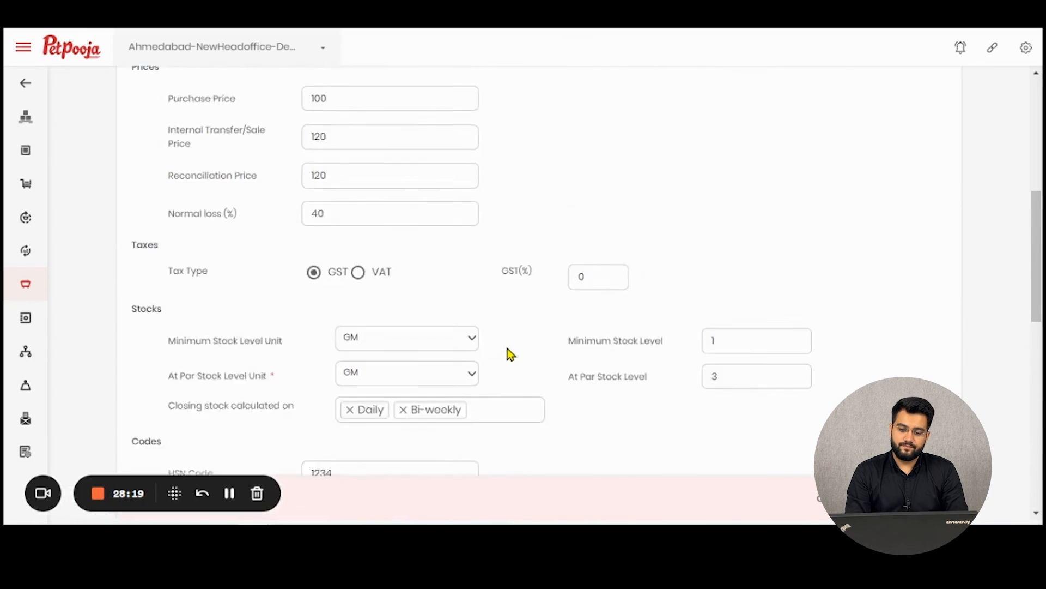
{"action": "scroll", "coordinate": [504, 361], "scroll_direction": "up", "scroll_amount": 5}
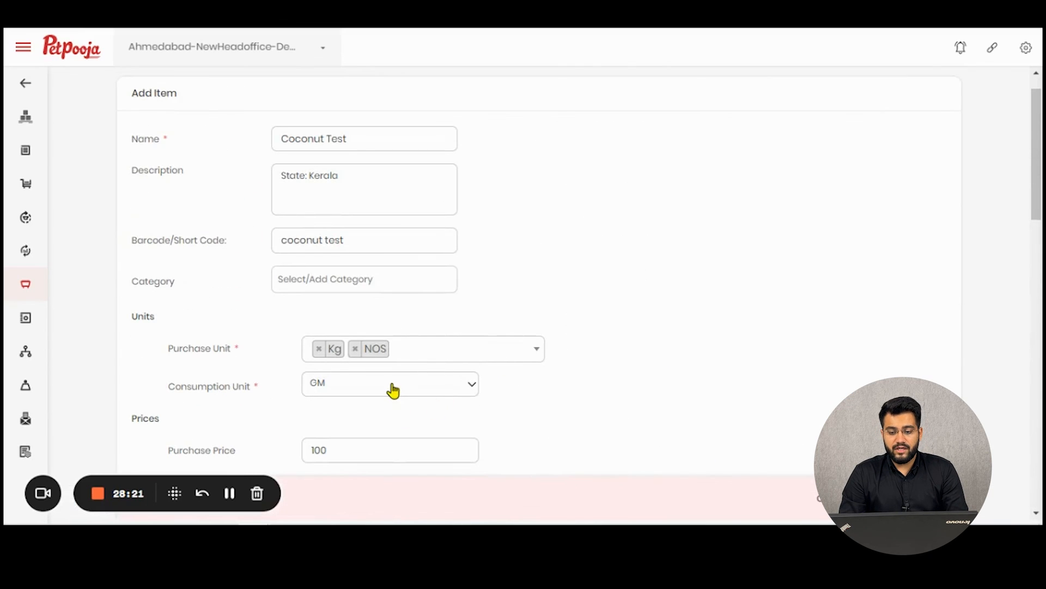
{"action": "left_click", "coordinate": [393, 390]}
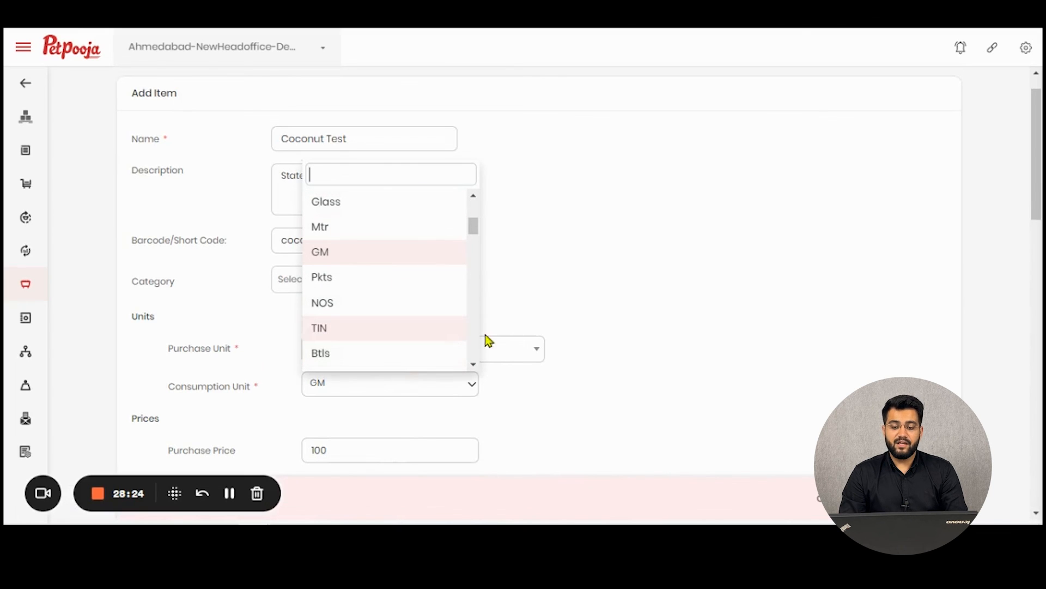
{"action": "left_click", "coordinate": [653, 341]}
Save the NOS-to-100 GM unit conversion and view Raw Materials Management.
{"action": "scroll", "coordinate": [651, 351], "scroll_direction": "down", "scroll_amount": 15}
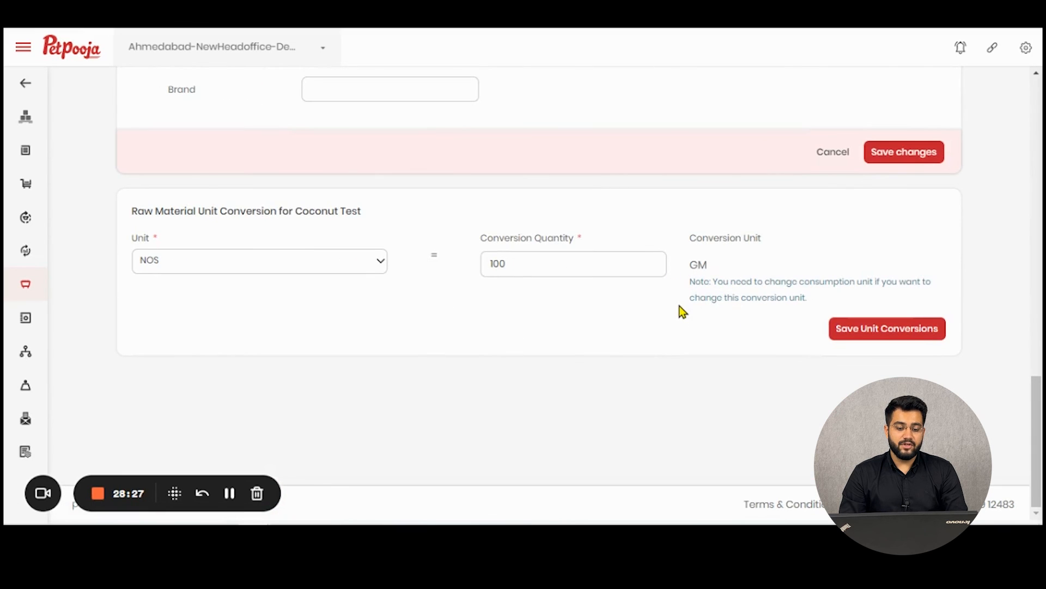
{"action": "left_click", "coordinate": [876, 330]}
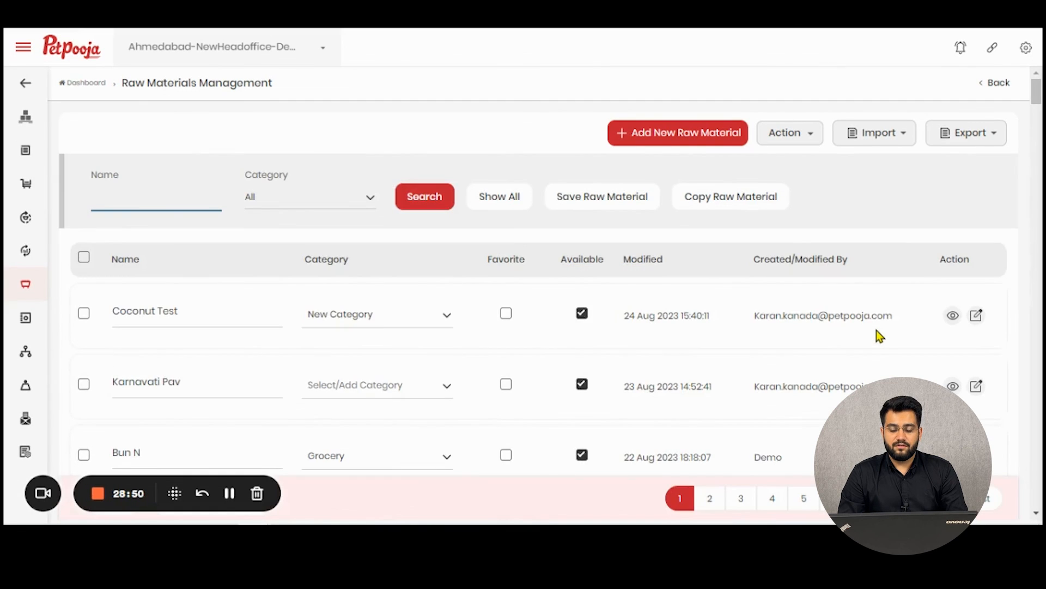
{"action": "scroll", "coordinate": [354, 283], "scroll_direction": "down", "scroll_amount": 1}
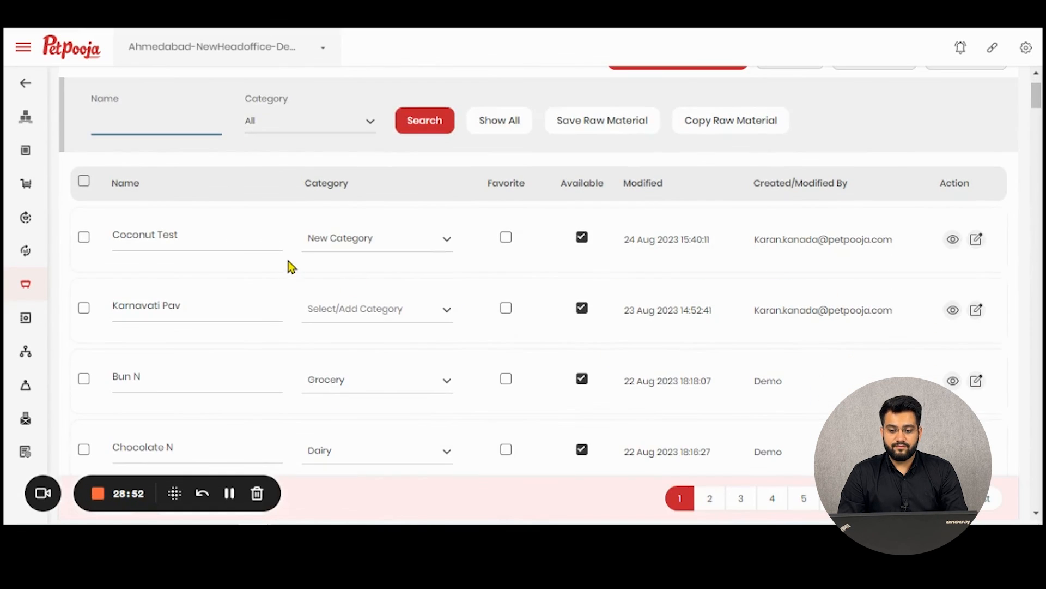